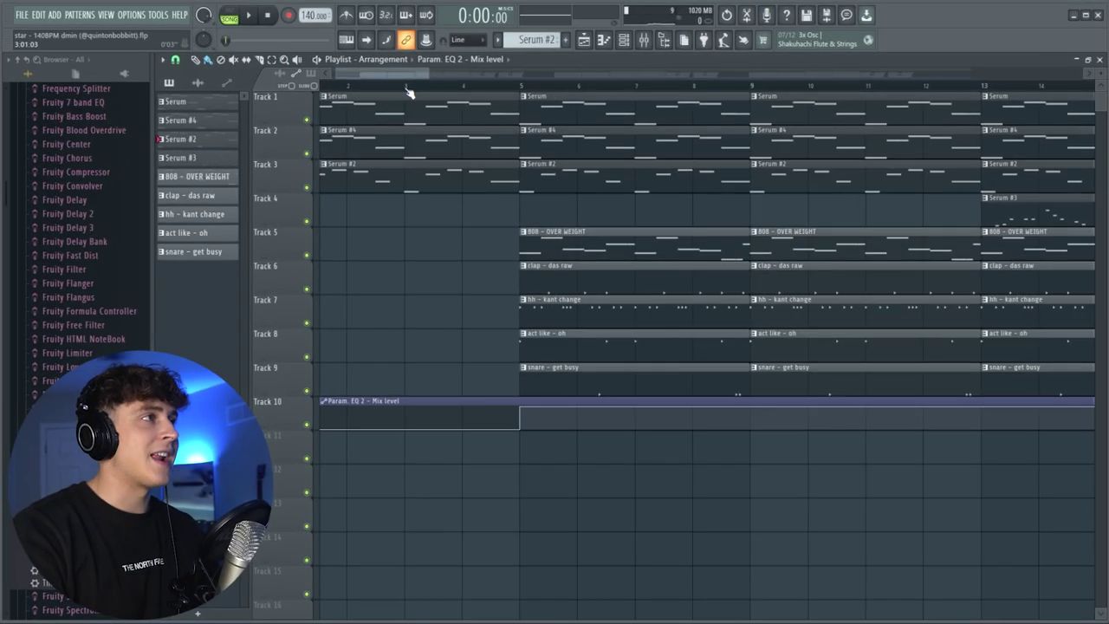
Step: Marquee-select the Serum #4 and Serum #2 clips in the Playlist
left_click_drag(390, 73, 367, 79)
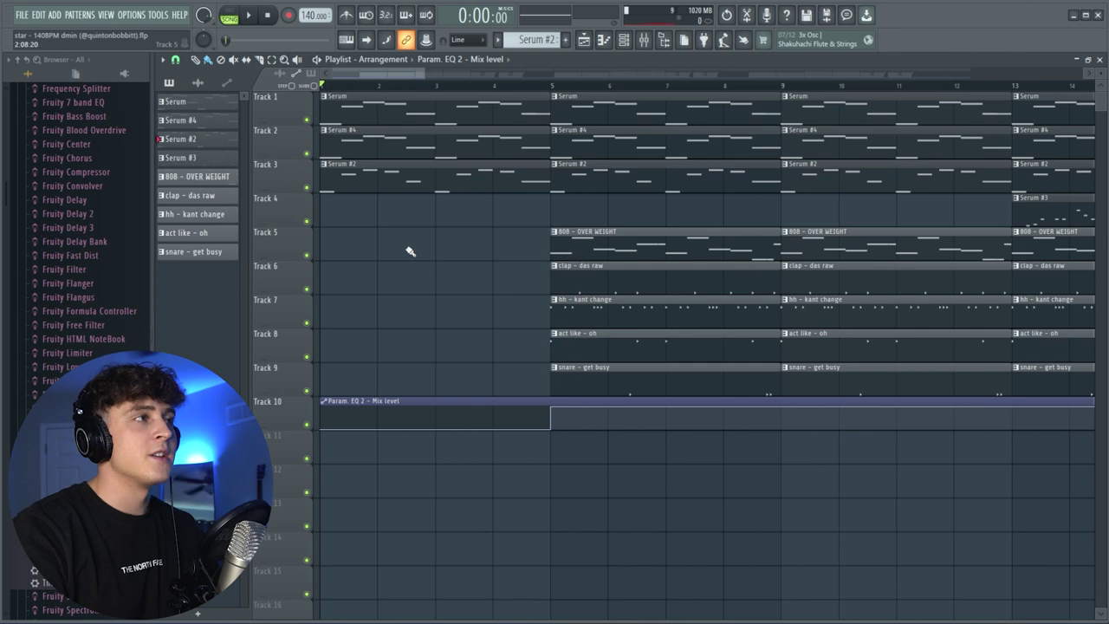
left_click_drag(413, 257, 514, 130)
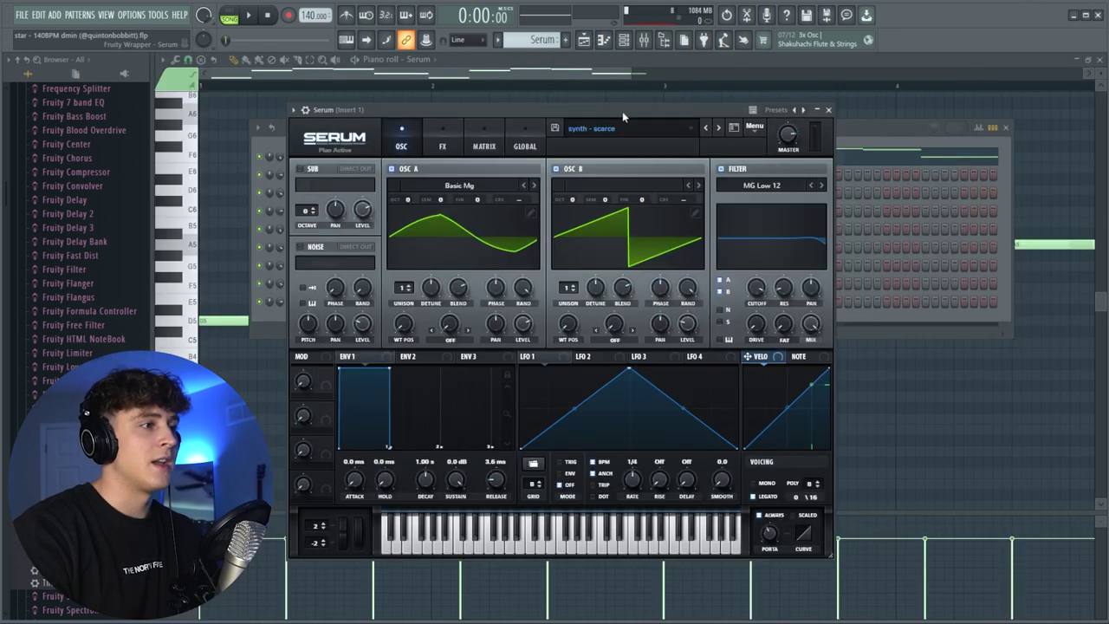
Step: Look through Serum's preset bank list, then close the Serum synth window
left_click(623, 127)
mouse_move(630, 173)
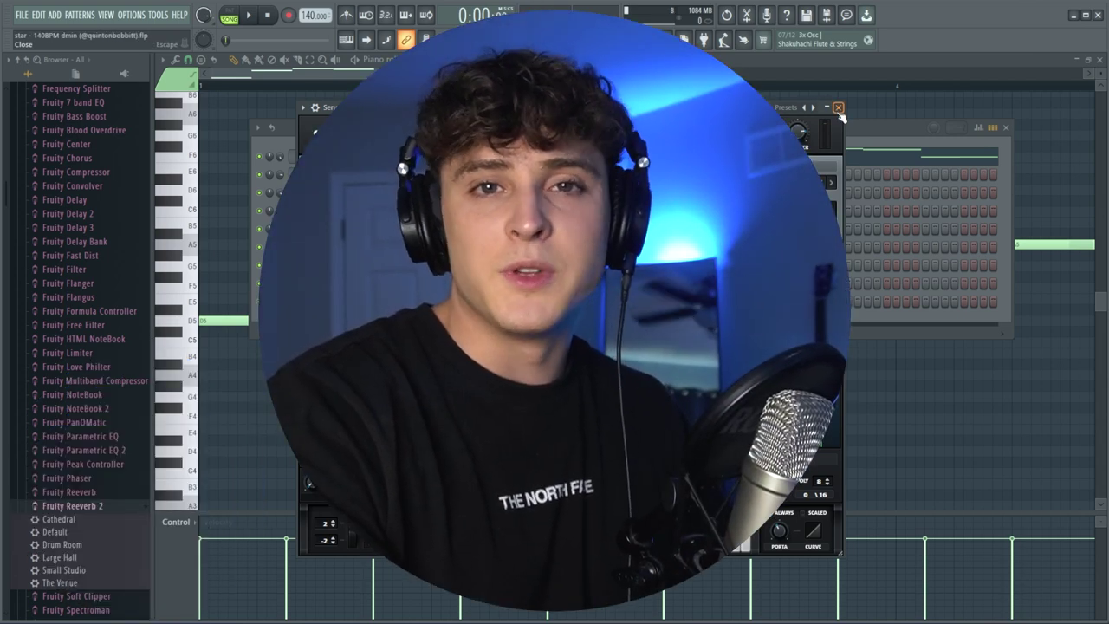
left_click(837, 108)
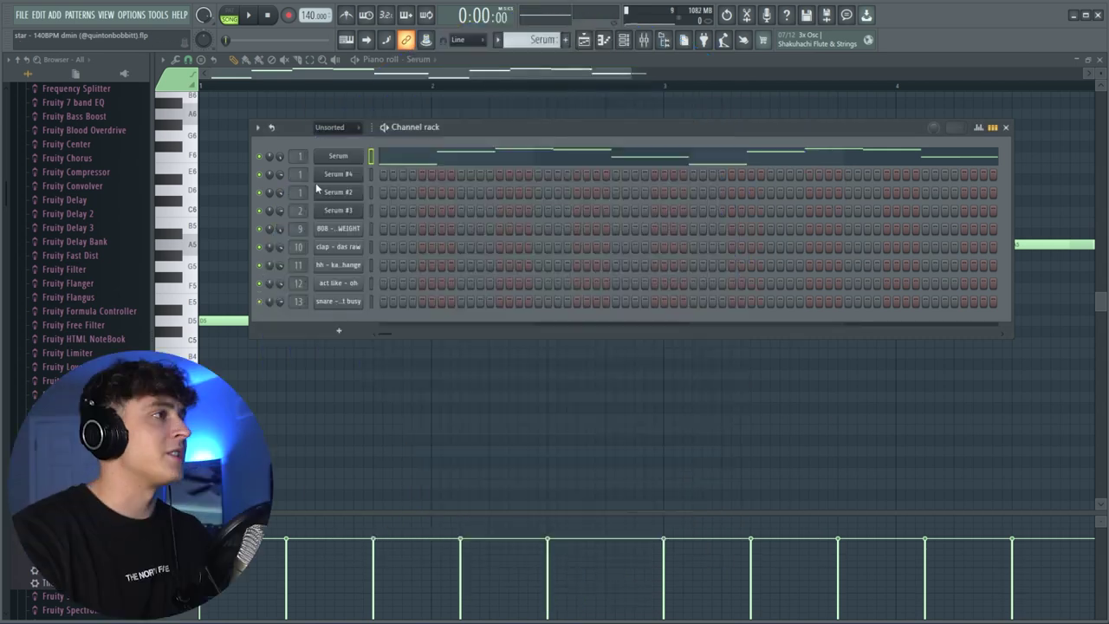
Step: Bring the Serum piano roll forward and check the View > Scale highlighting options
key("F5")
left_click(388, 149)
left_click(163, 59)
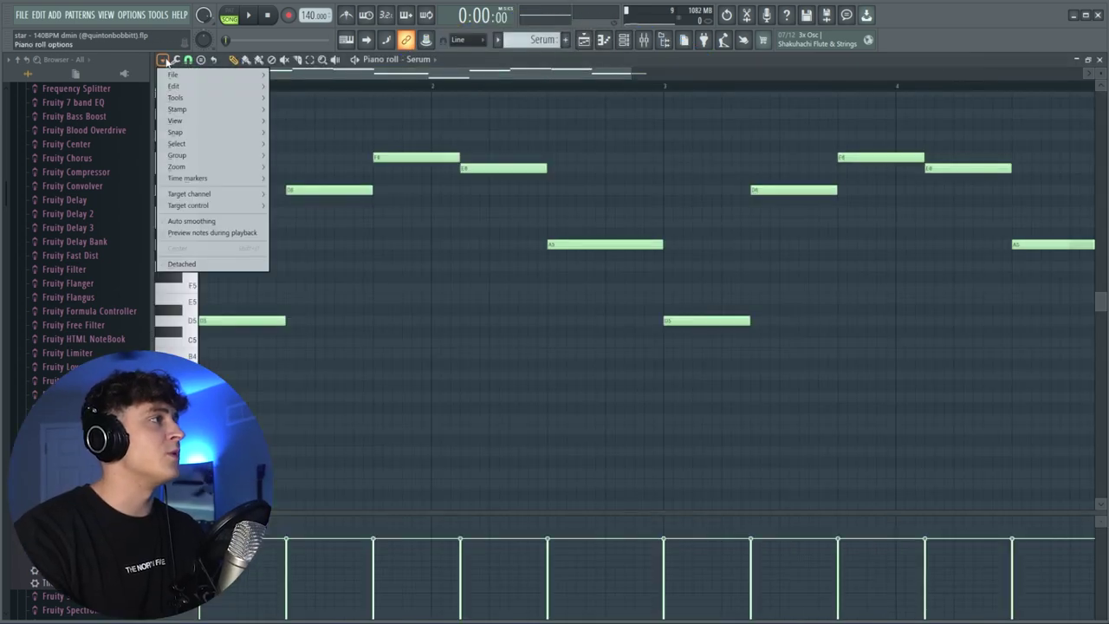
mouse_move(221, 122)
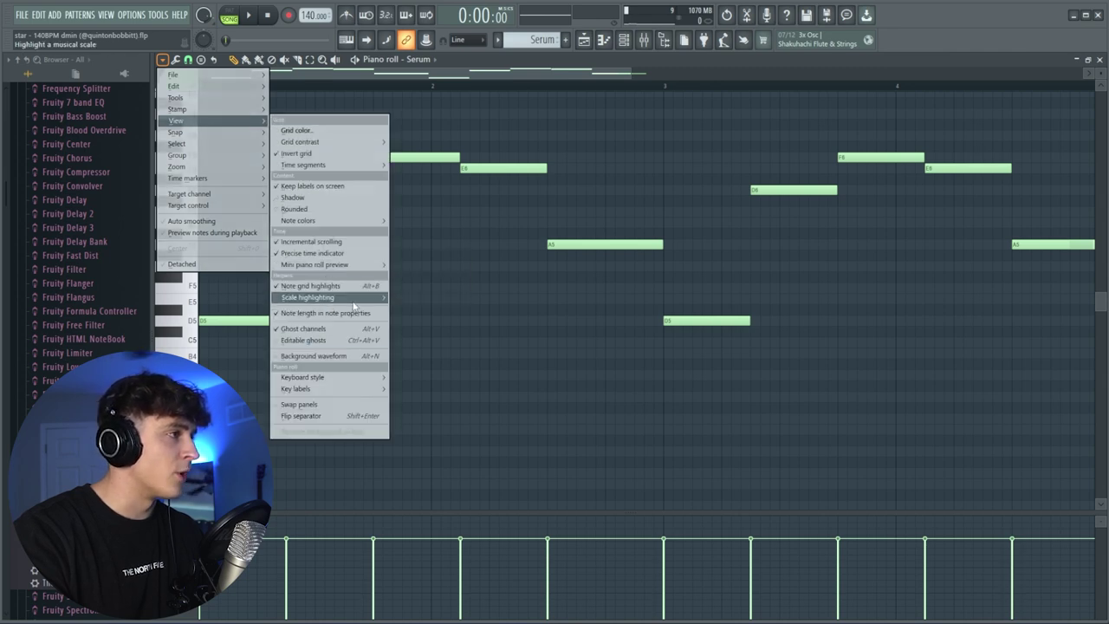
mouse_move(353, 301)
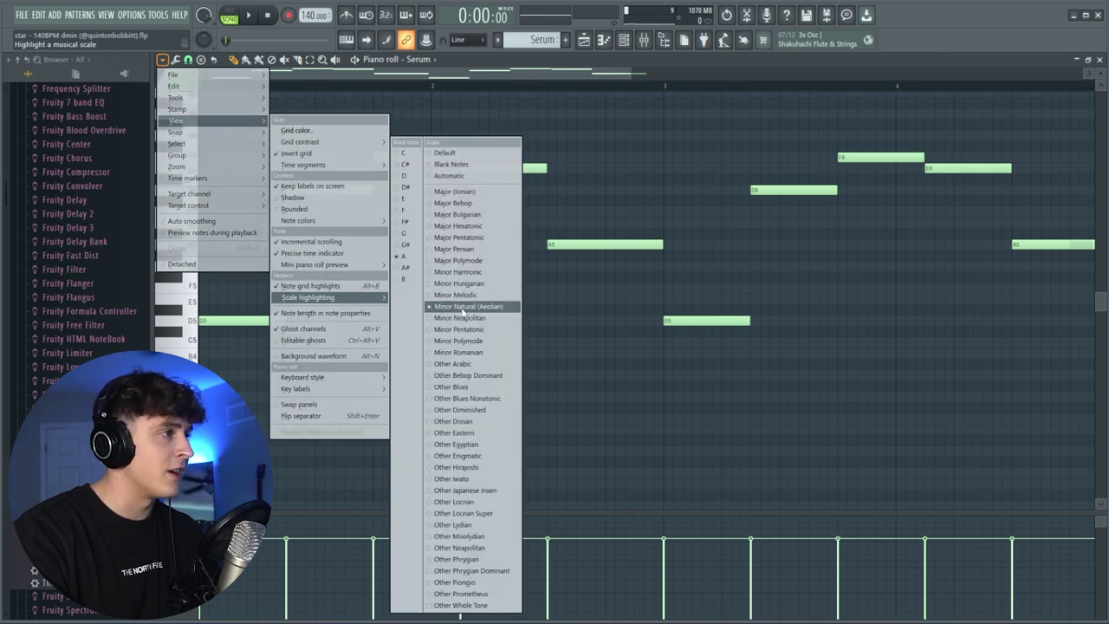
left_click(616, 351)
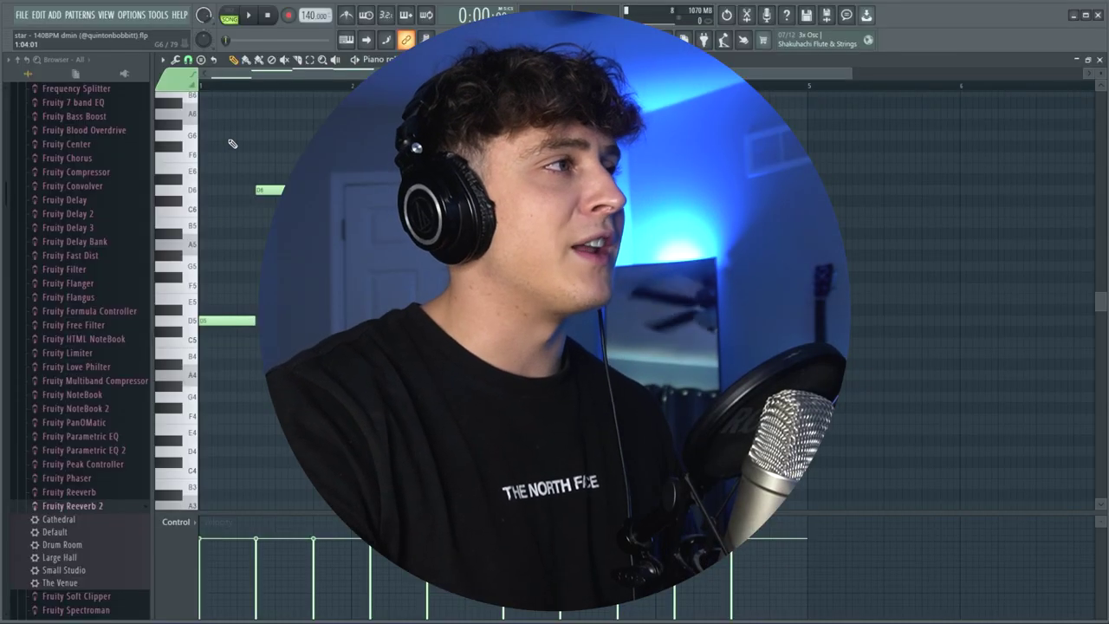
Step: Select the D5, D6, F6, E6, A5 melody notes, deselect them, and play the melody
scroll(221, 123, "up", 3)
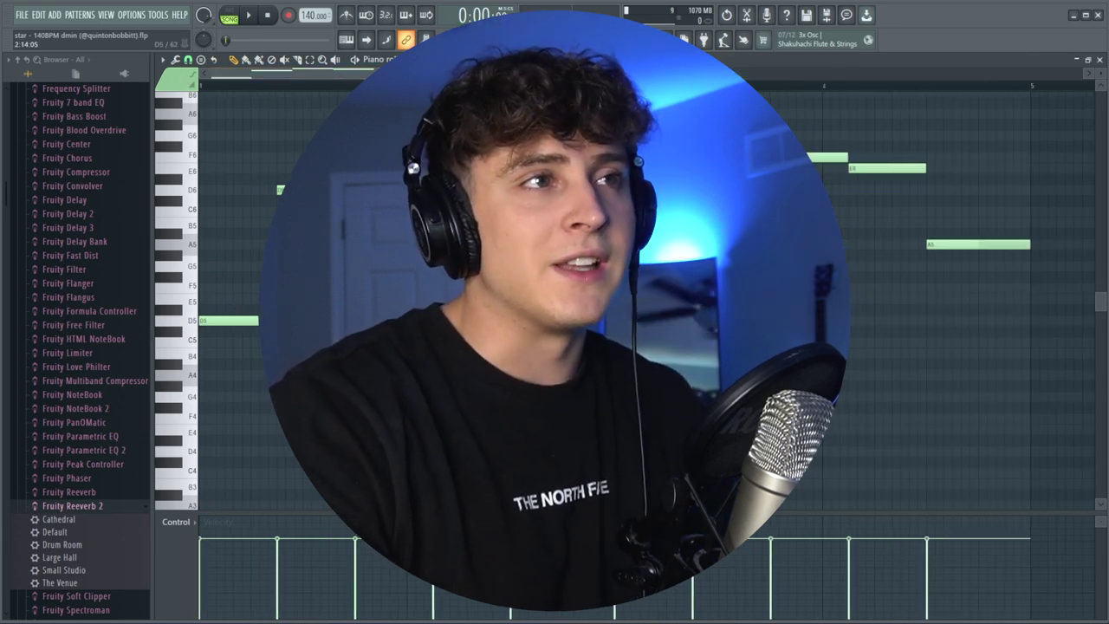
scroll(237, 85, "down", 2)
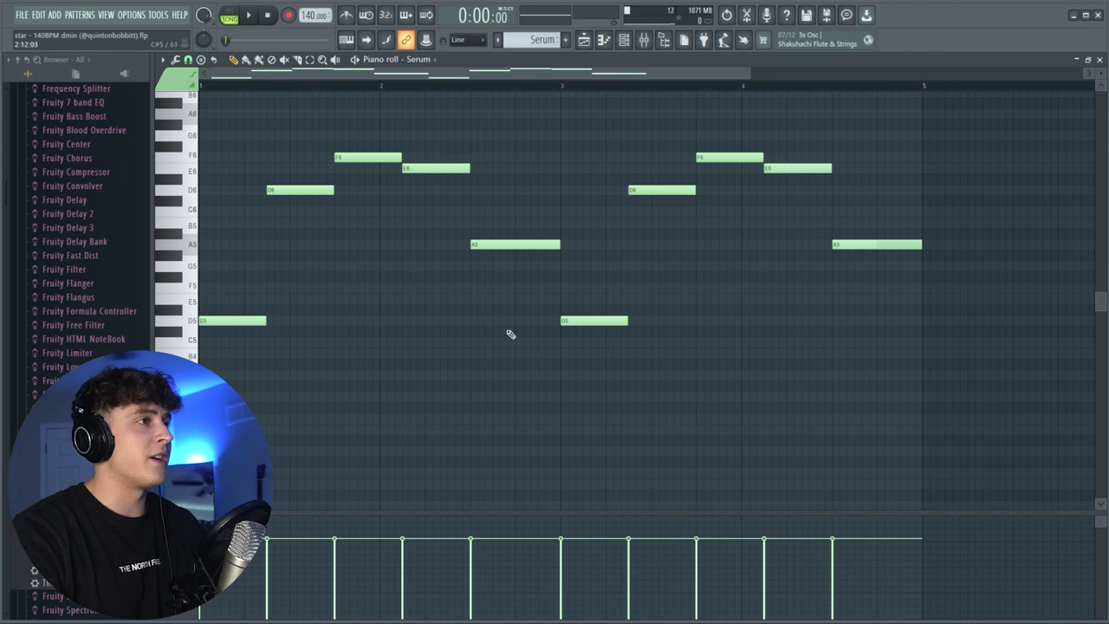
left_click_drag(511, 378, 190, 135)
left_click_drag(605, 368, 872, 165)
key("ctrl+d")
scroll(220, 77, "up", 2)
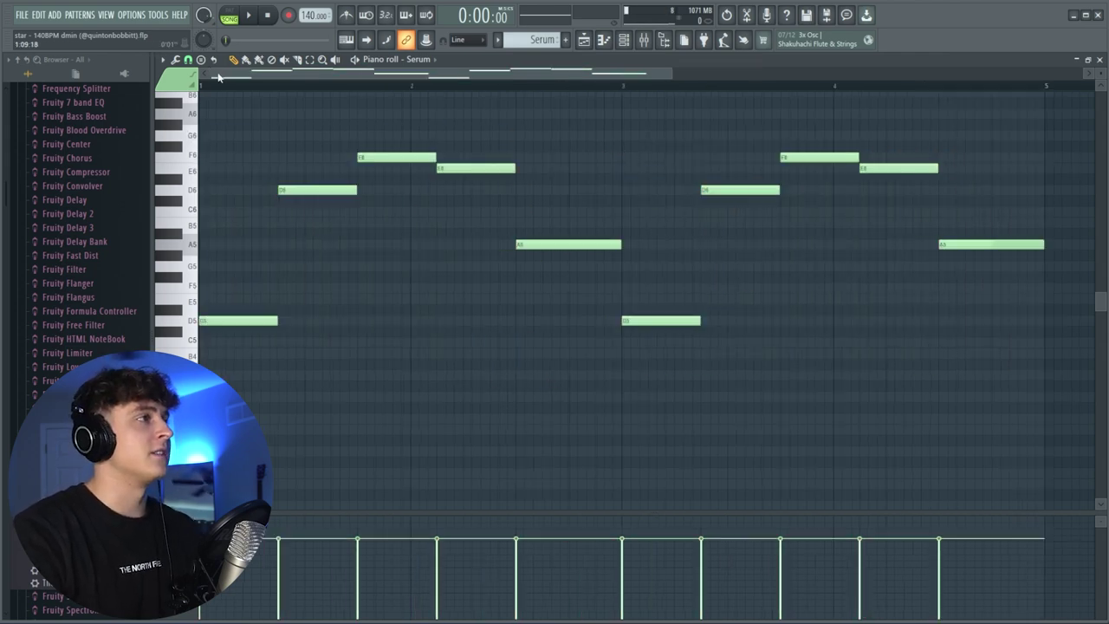
key("space")
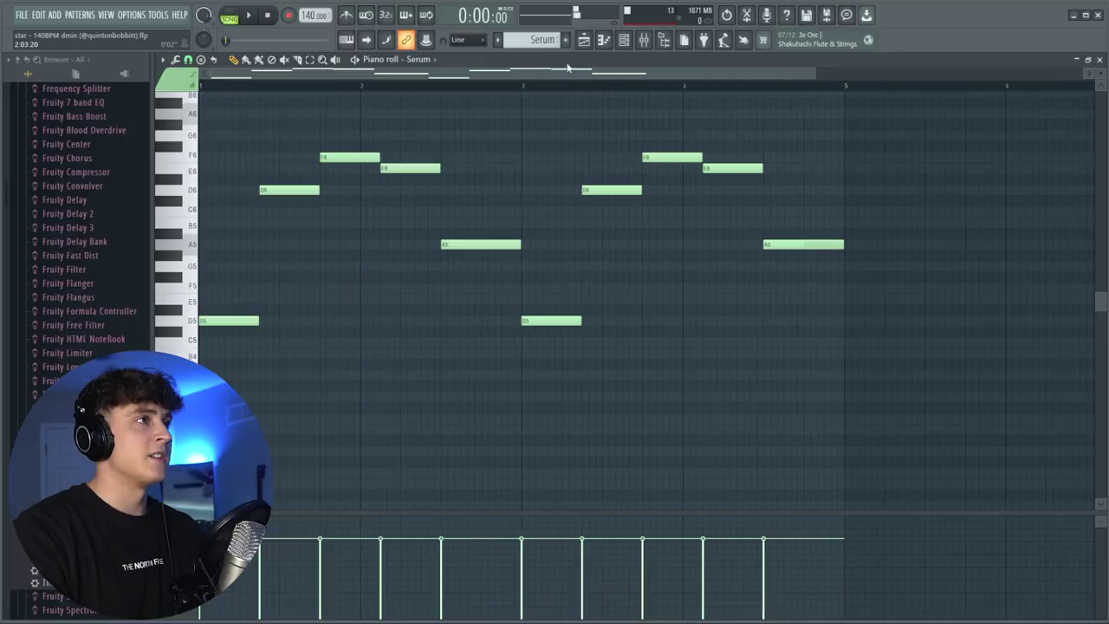
Step: In the mixer, inspect Insert 6's Fruity Parametric EQ 2 window, then close it
left_click(646, 40)
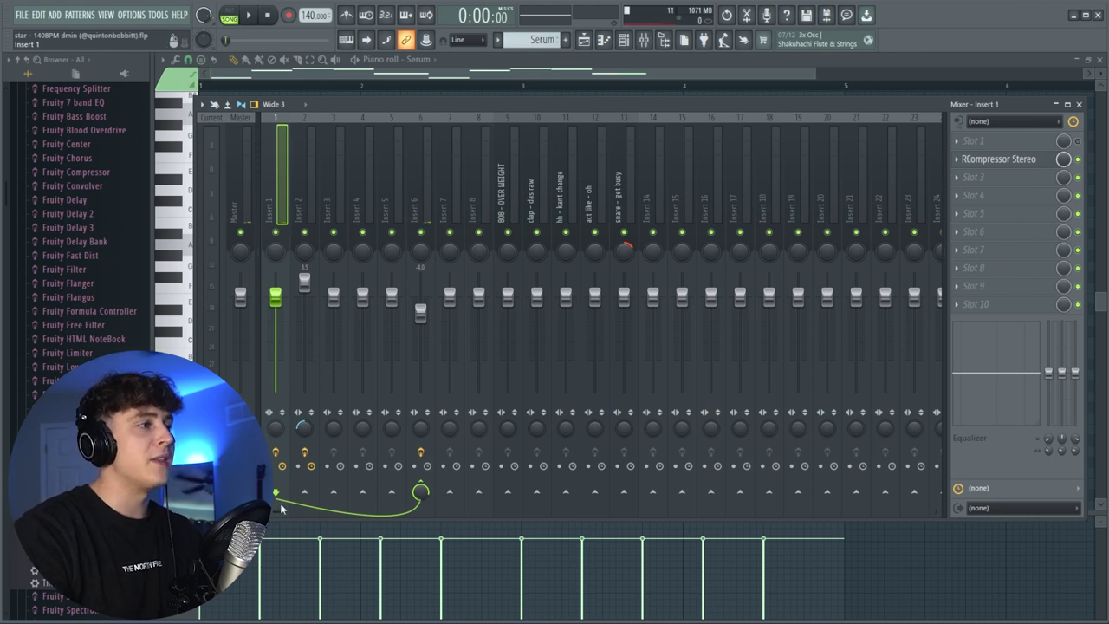
left_click(419, 213)
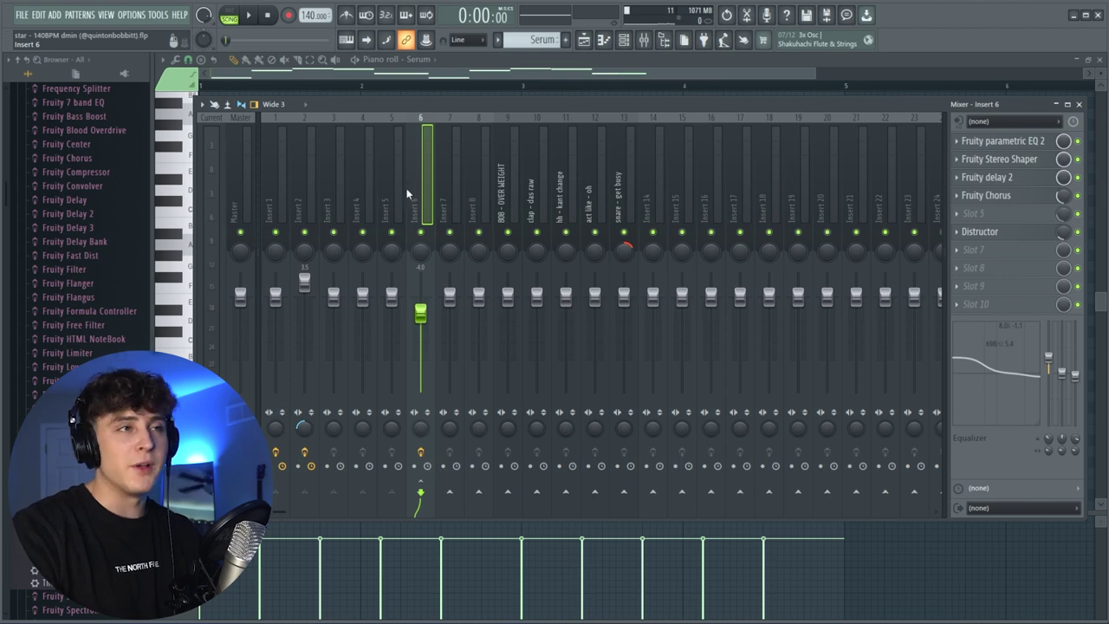
left_click(1009, 142)
left_click_drag(420, 209, 475, 184)
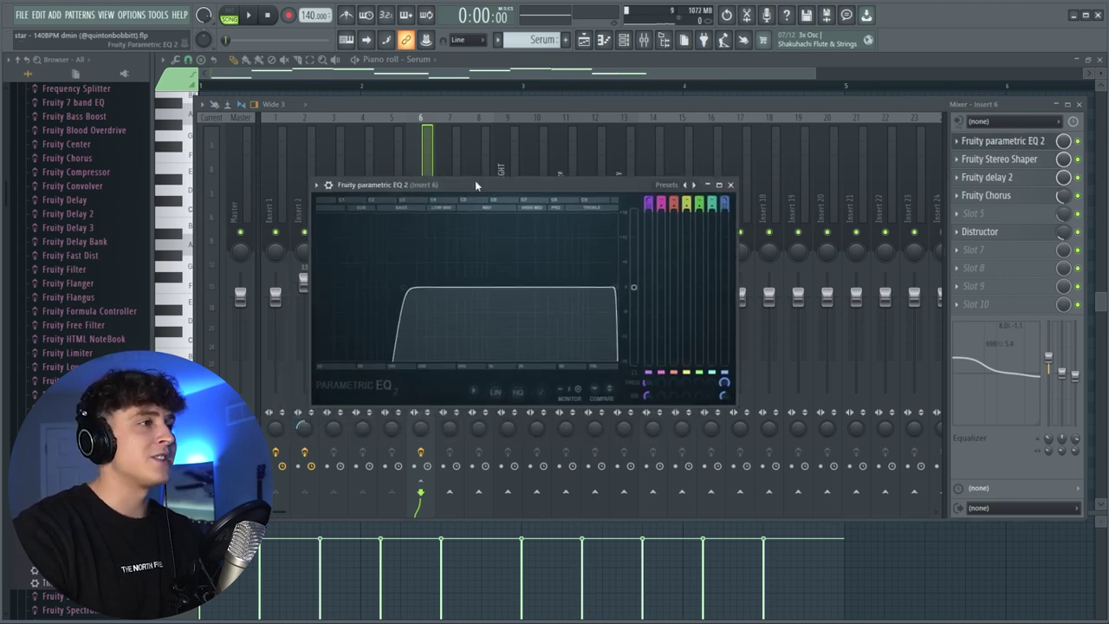
left_click(731, 185)
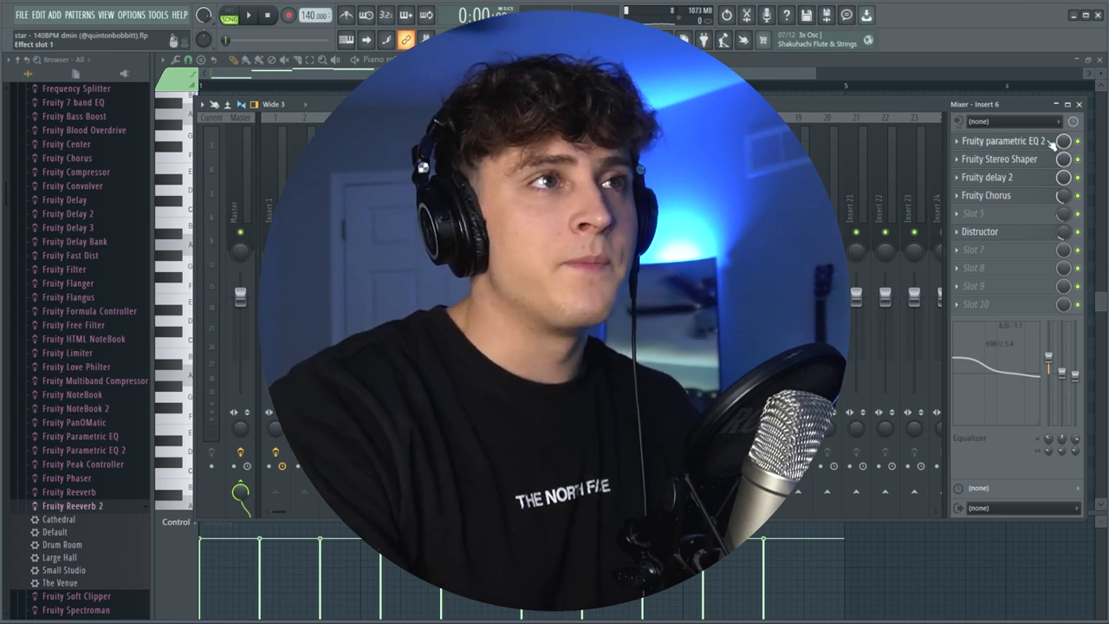
Step: Inspect Insert 6's Fruity Stereo Shaper and the Fruity Delay 2 delay-time options
left_click(1030, 158)
left_click_drag(359, 231, 570, 202)
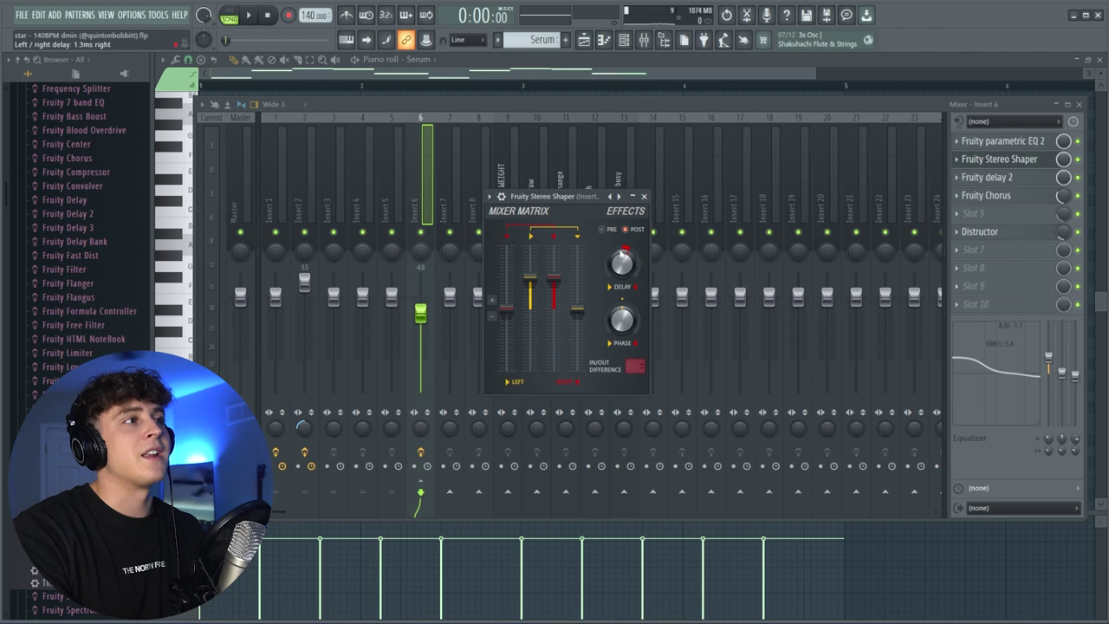
left_click(642, 197)
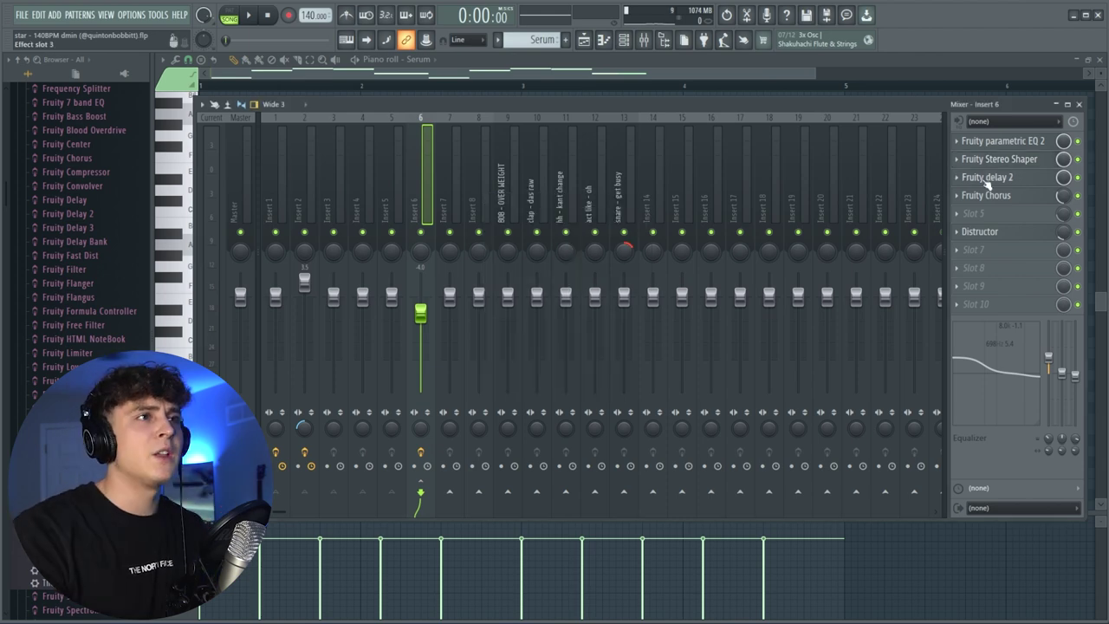
left_click(983, 177)
right_click(468, 197)
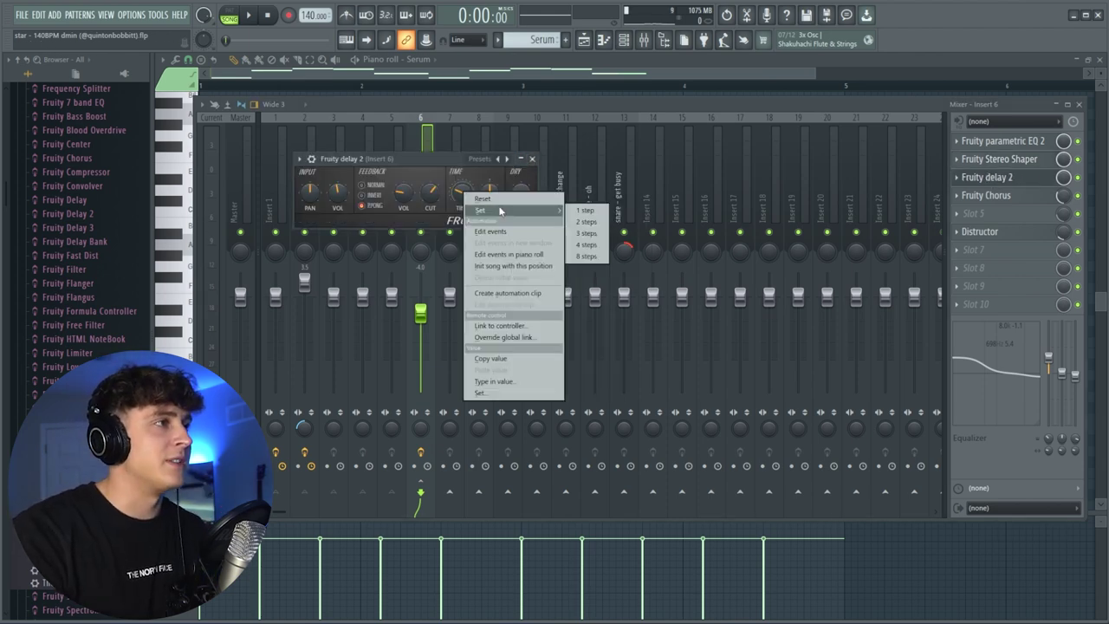
left_click(435, 157)
right_click(461, 196)
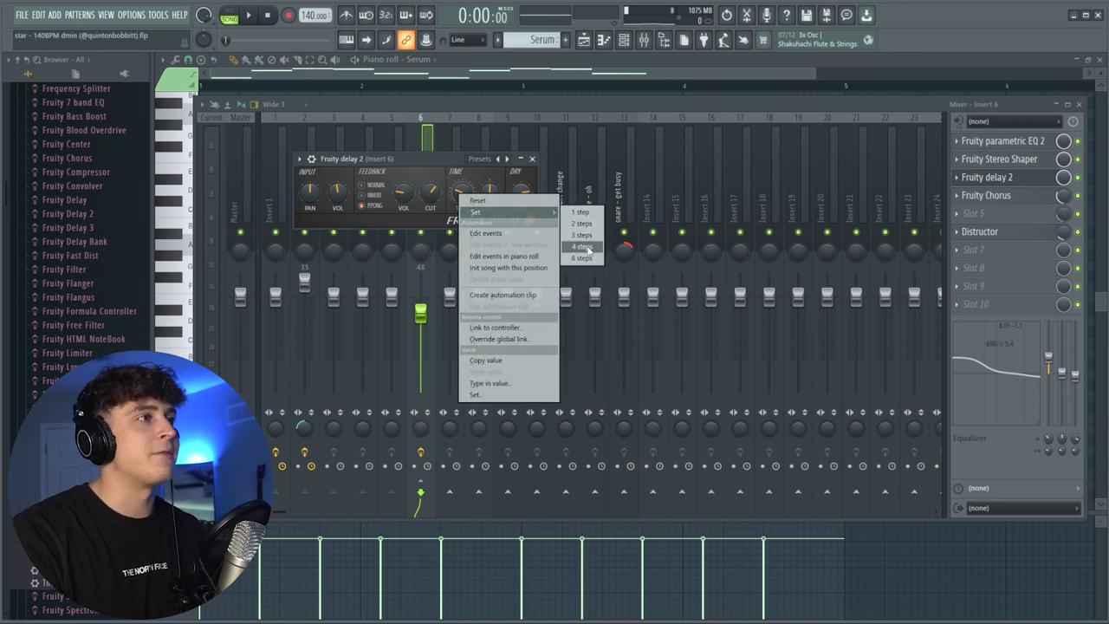
Step: Check the Fruity Chorus and Distructor presets on Insert 6, then bring up the Channel rack
left_click(996, 196)
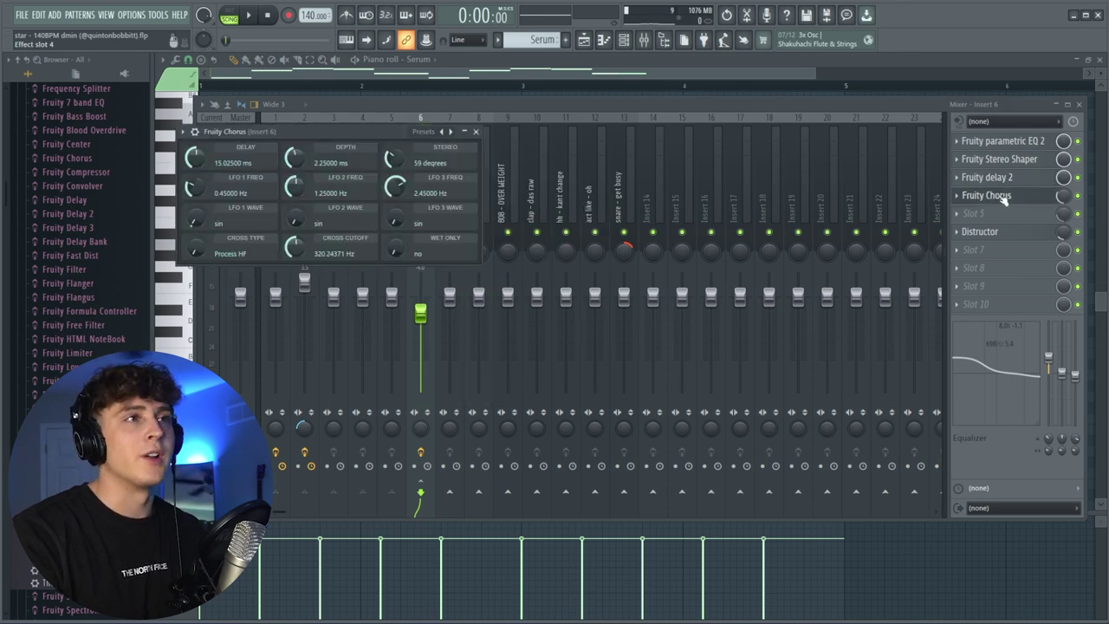
left_click(1002, 197)
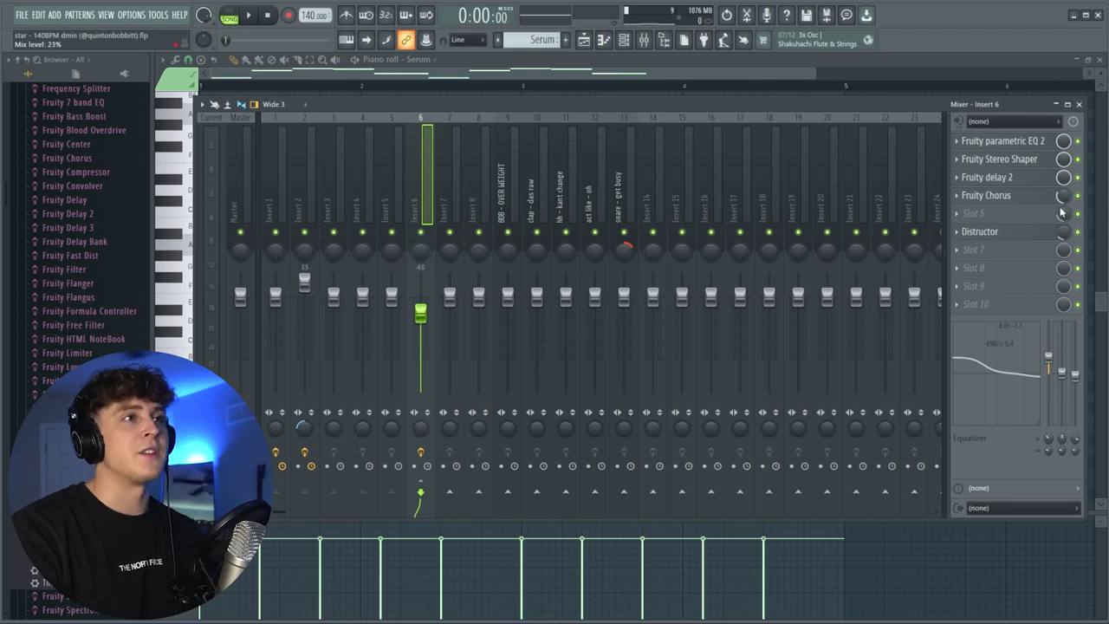
left_click(1027, 234)
left_click_drag(518, 193, 511, 173)
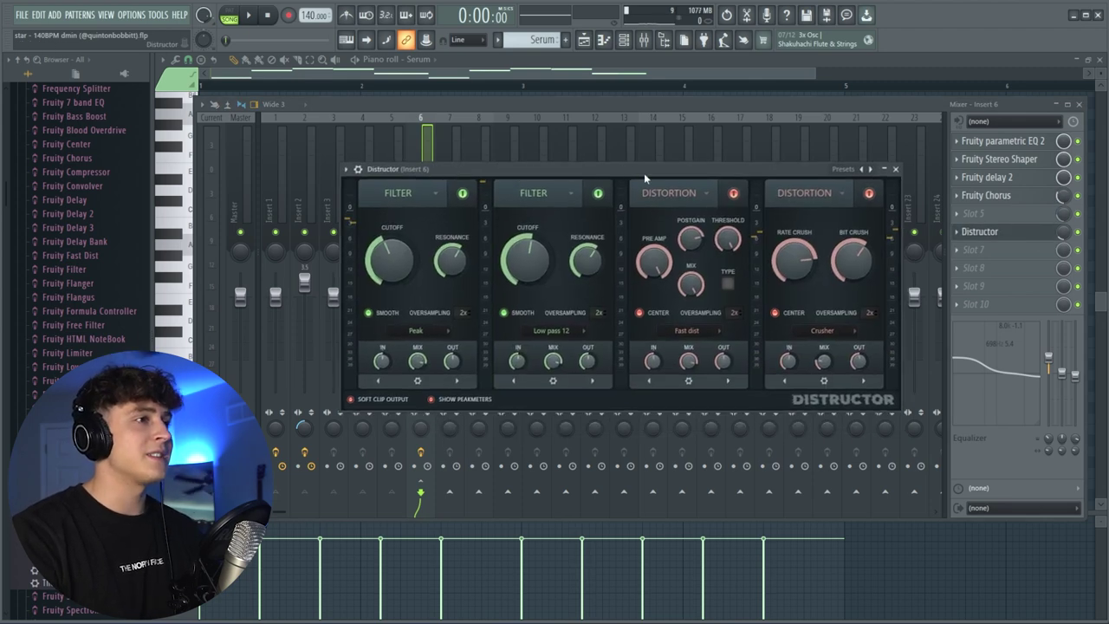
left_click_drag(718, 169, 691, 167)
left_click(813, 173)
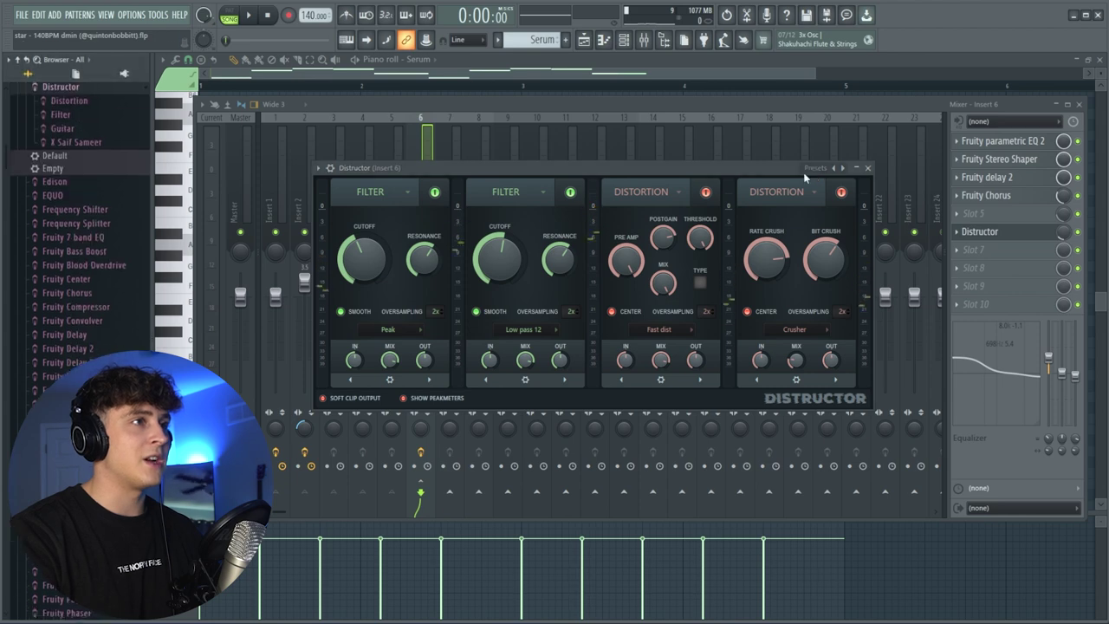
left_click(814, 173)
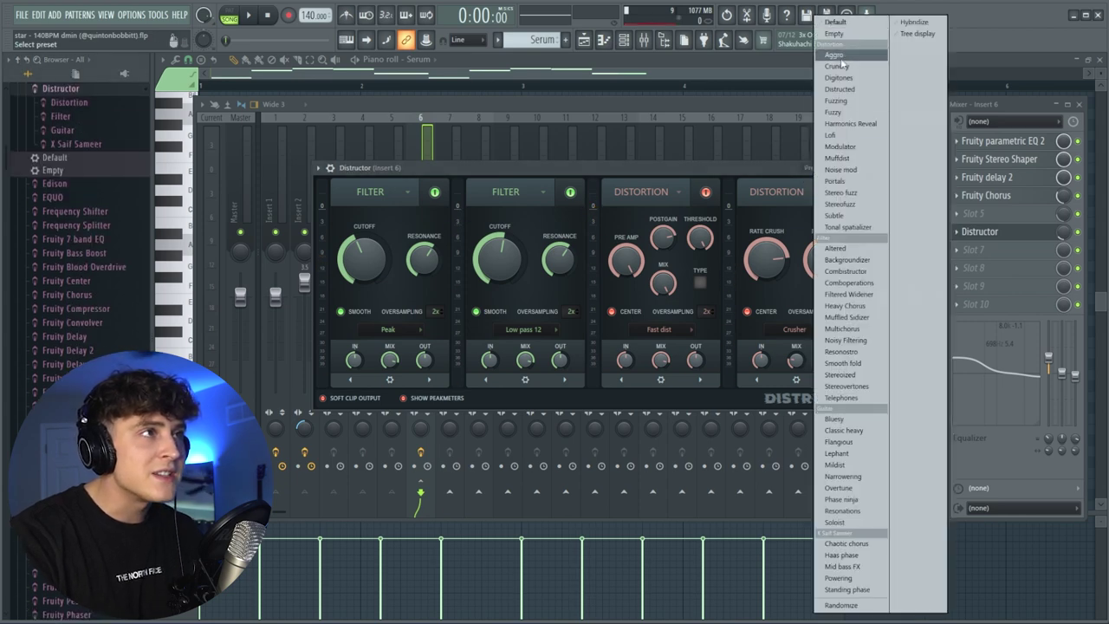
key("Escape")
key("Escape")
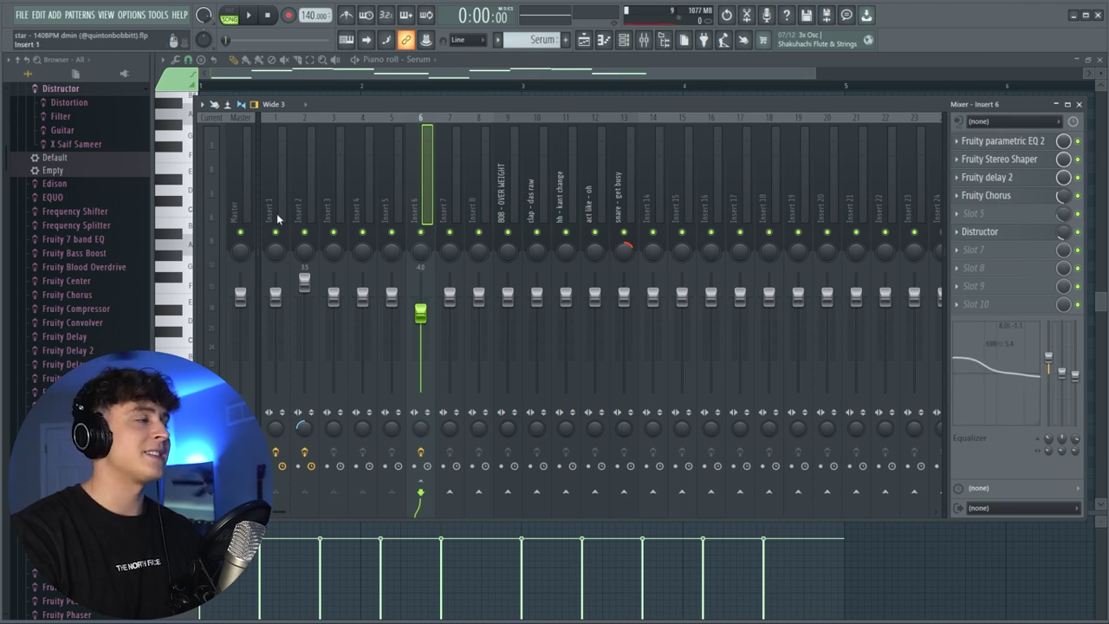
left_click(623, 39)
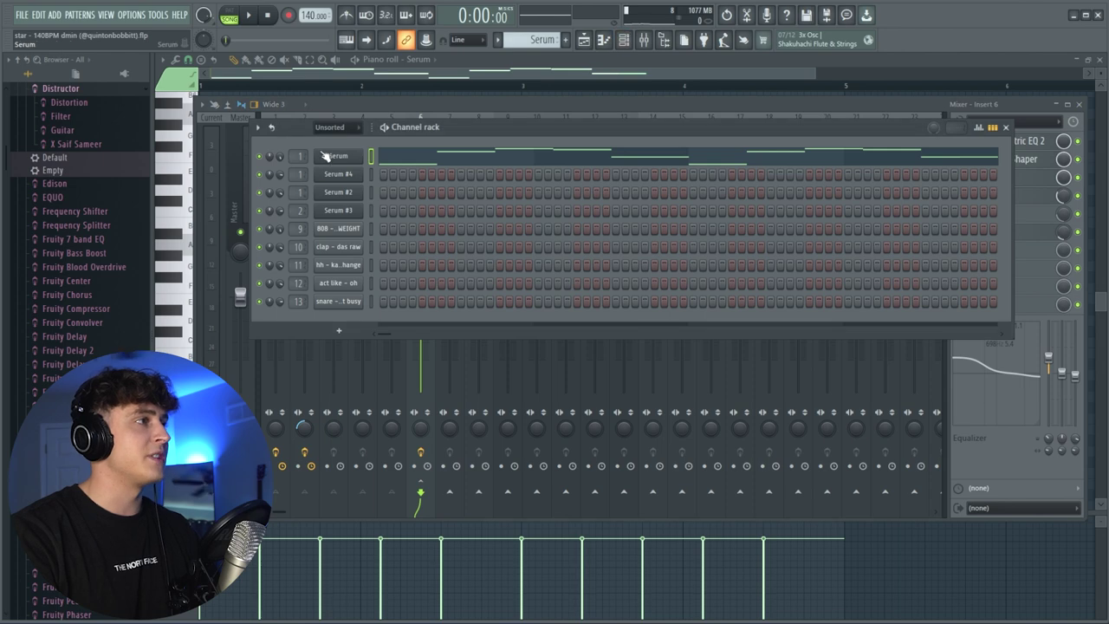
Step: Open the Serum #4 clip's melody notes from the arrangement playlist
left_click(582, 41)
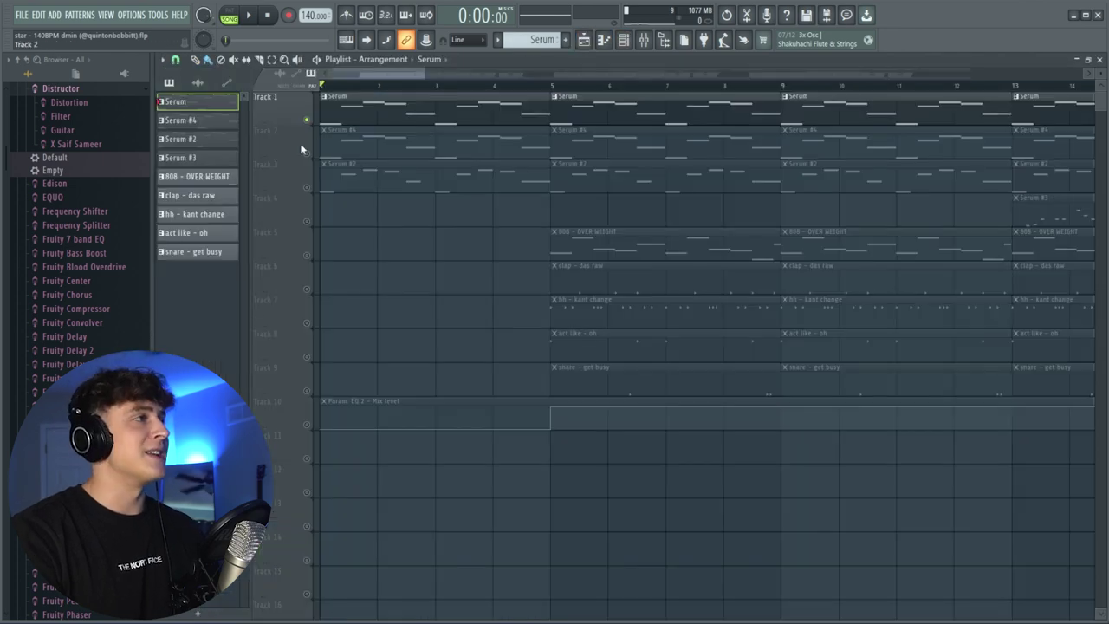
right_click(300, 149)
key("Escape")
double_click(346, 130)
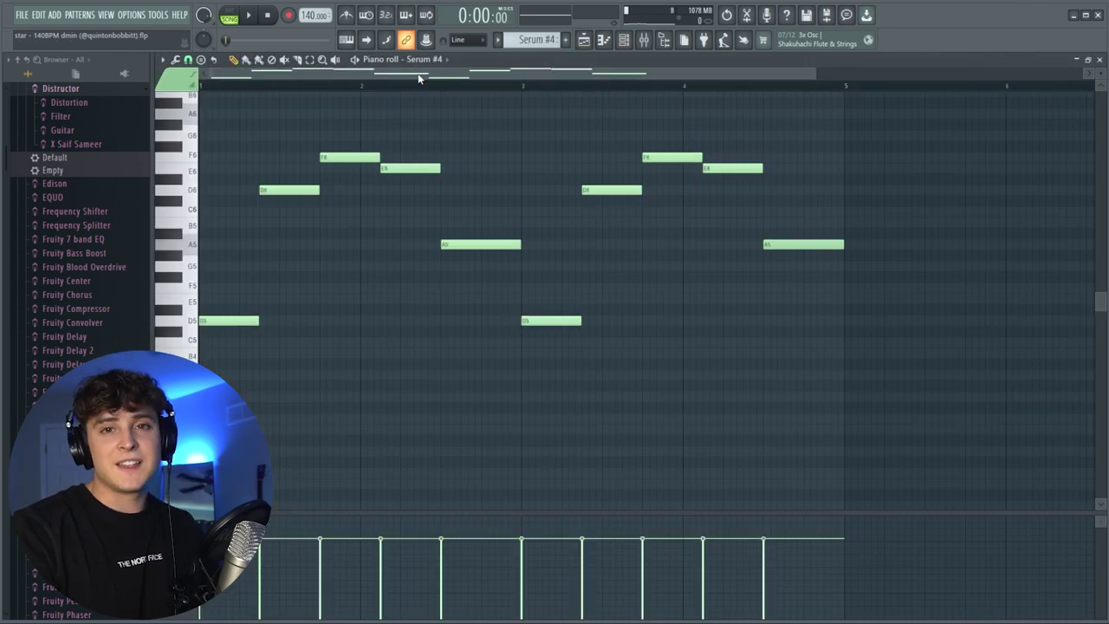
Step: Browse Serum #4's CYBER preset bank, keep synth - chainsaw, and close the synth
left_click(622, 40)
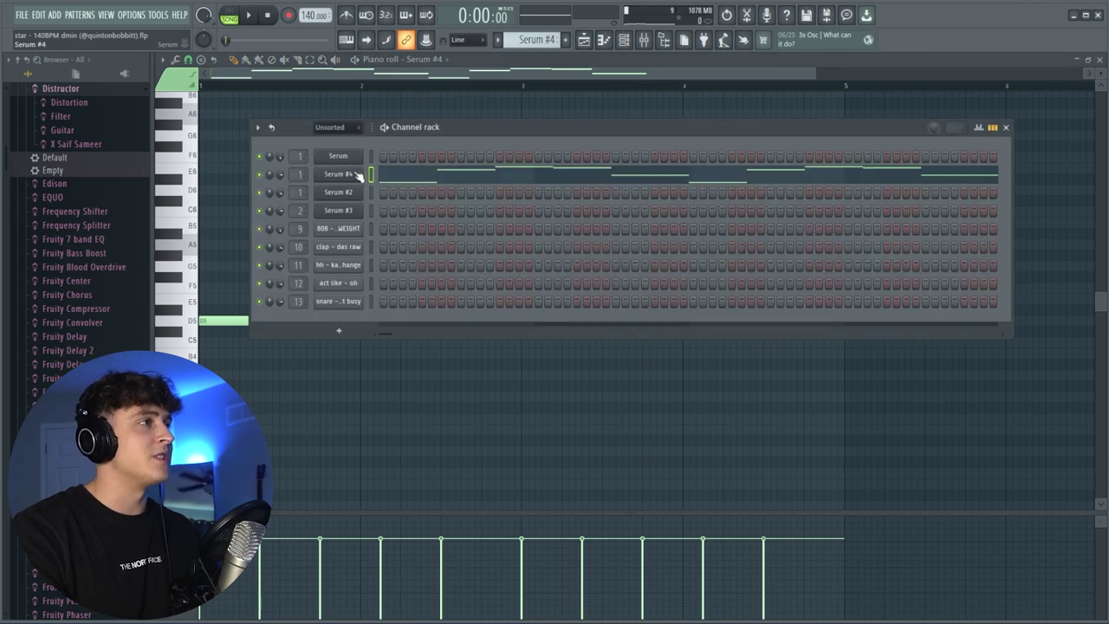
left_click(342, 173)
left_click(623, 145)
mouse_move(655, 185)
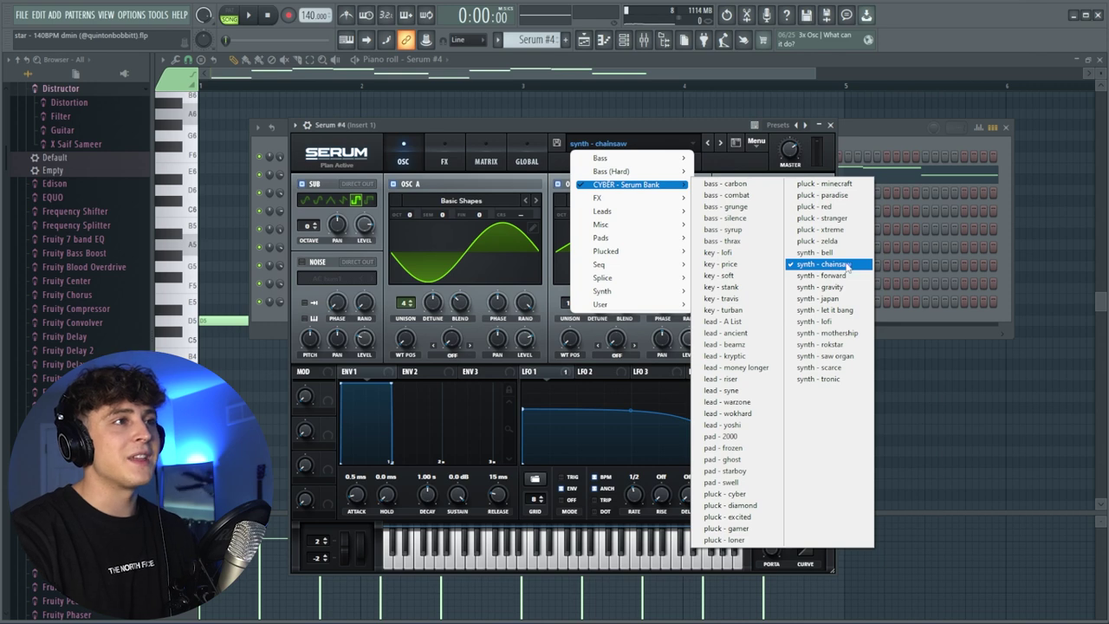
left_click(813, 147)
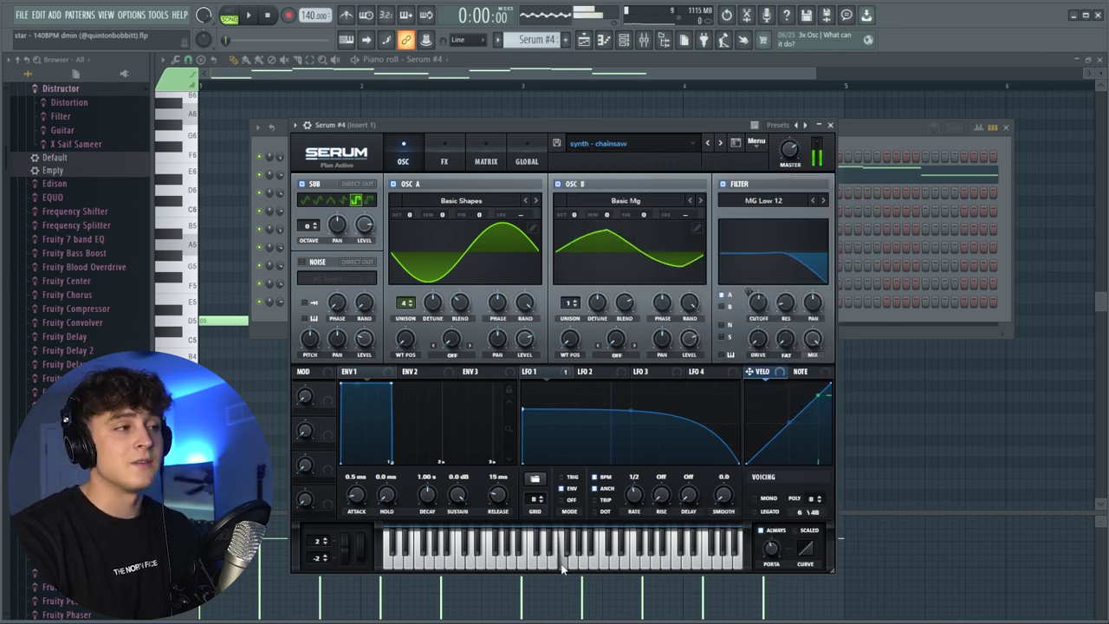
left_click(830, 125)
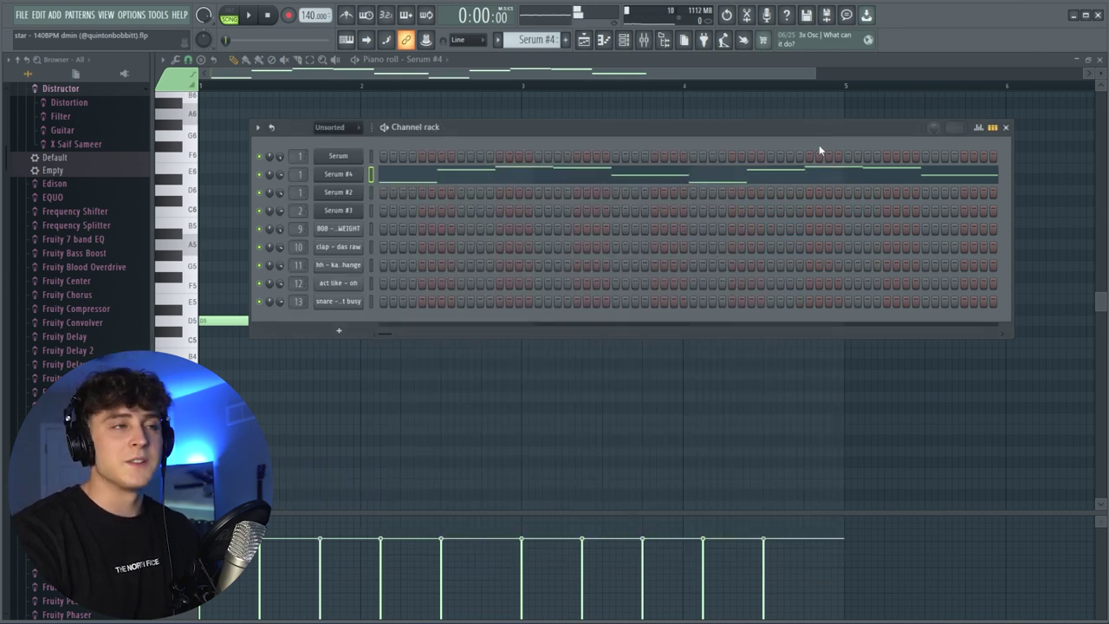
Step: Go back through the playlist to the Serum #4 notes and play the beat
left_click(582, 41)
left_click(583, 40)
key("space")
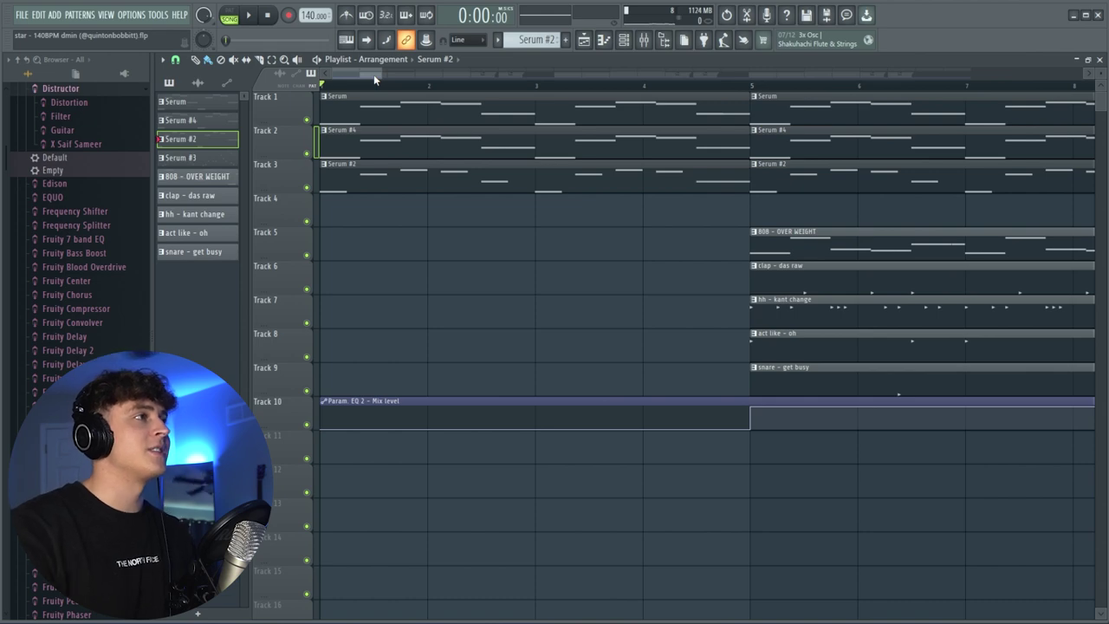
Step: Play the arrangement, toggling between playlist and piano roll to land on the 808 - OVER WEIGHT notes
key("space")
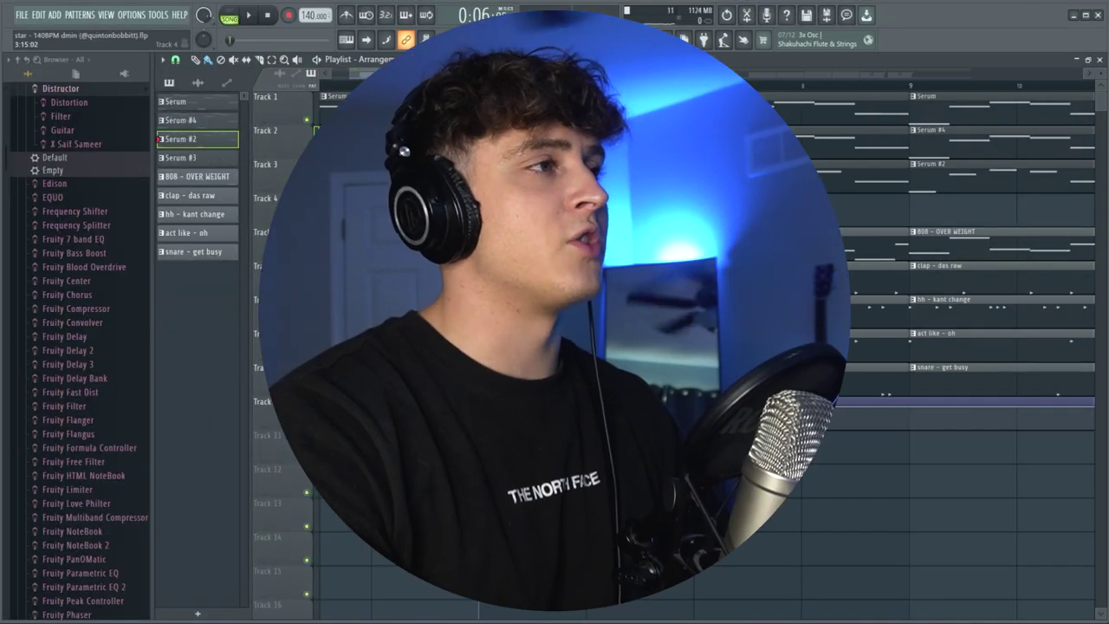
key("F7")
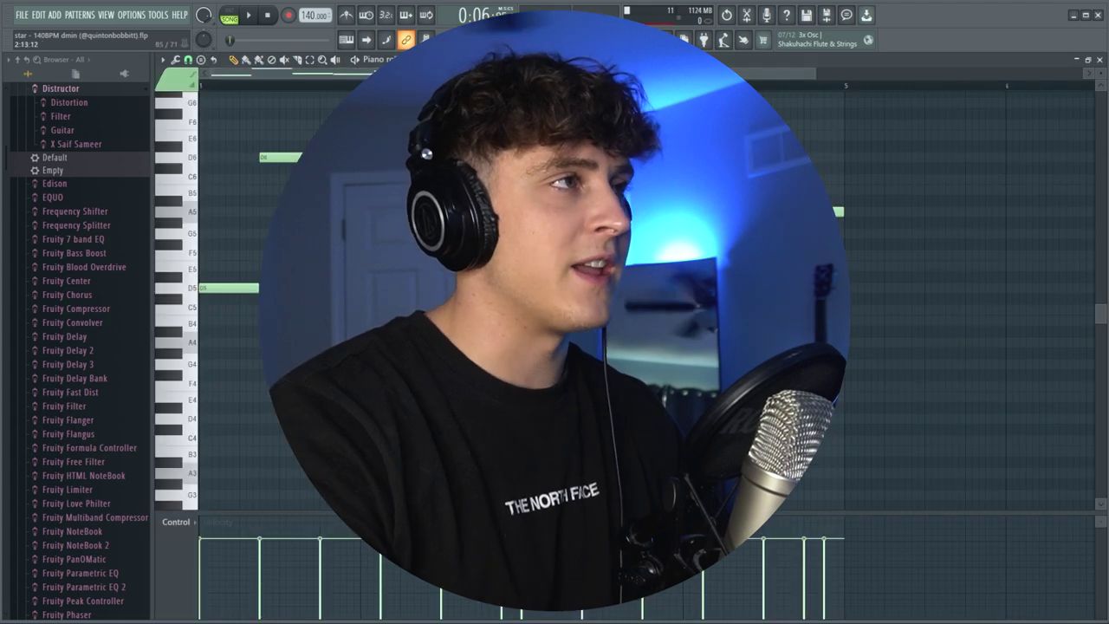
key("F5")
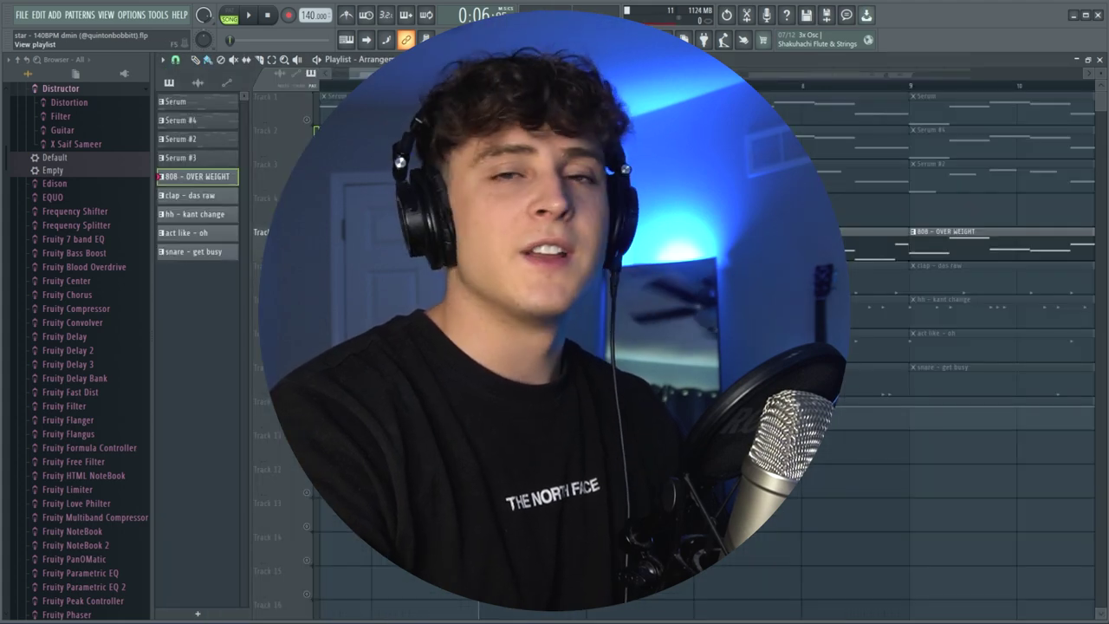
key("F7")
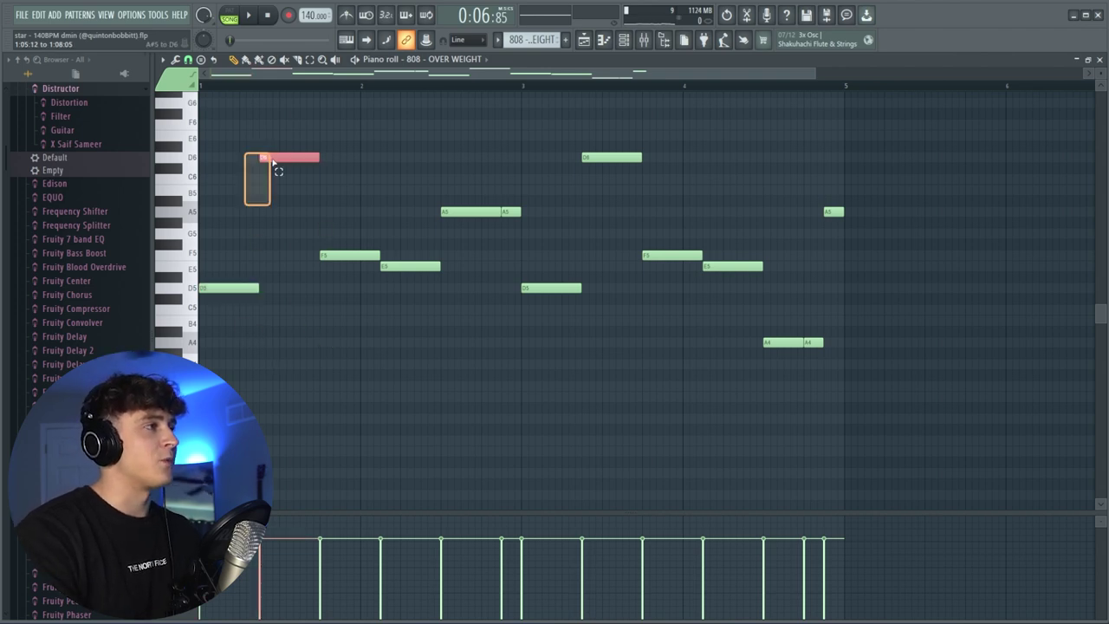
left_click_drag(307, 227, 447, 306)
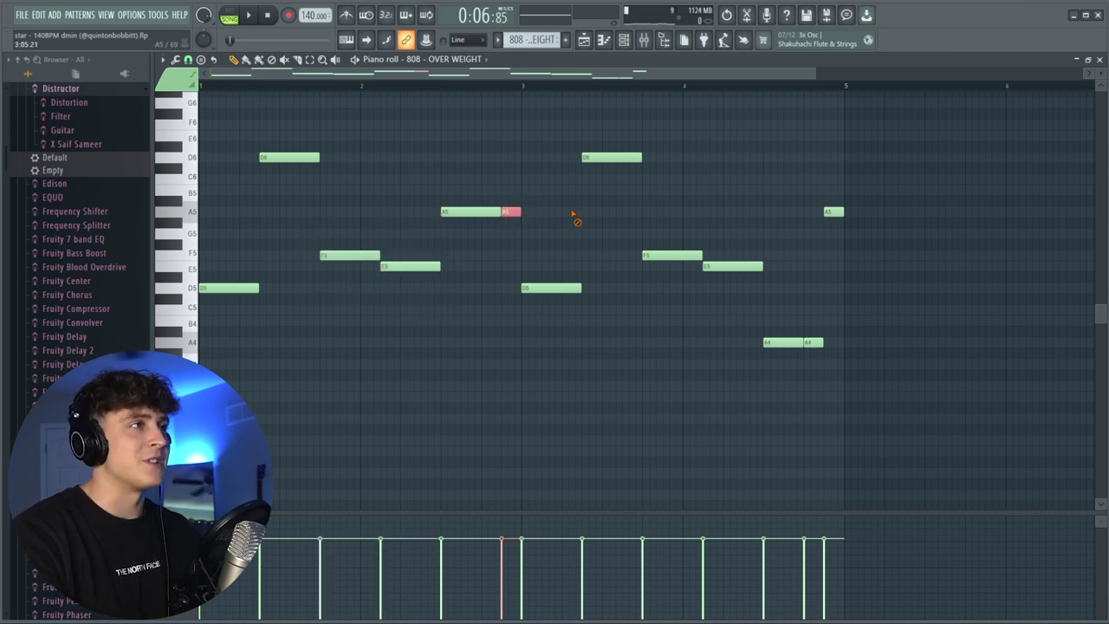
Step: Play from bar 5 and unmute tracks 7–9: hh - kant change, act like - oh, snare - get busy
left_click(584, 40)
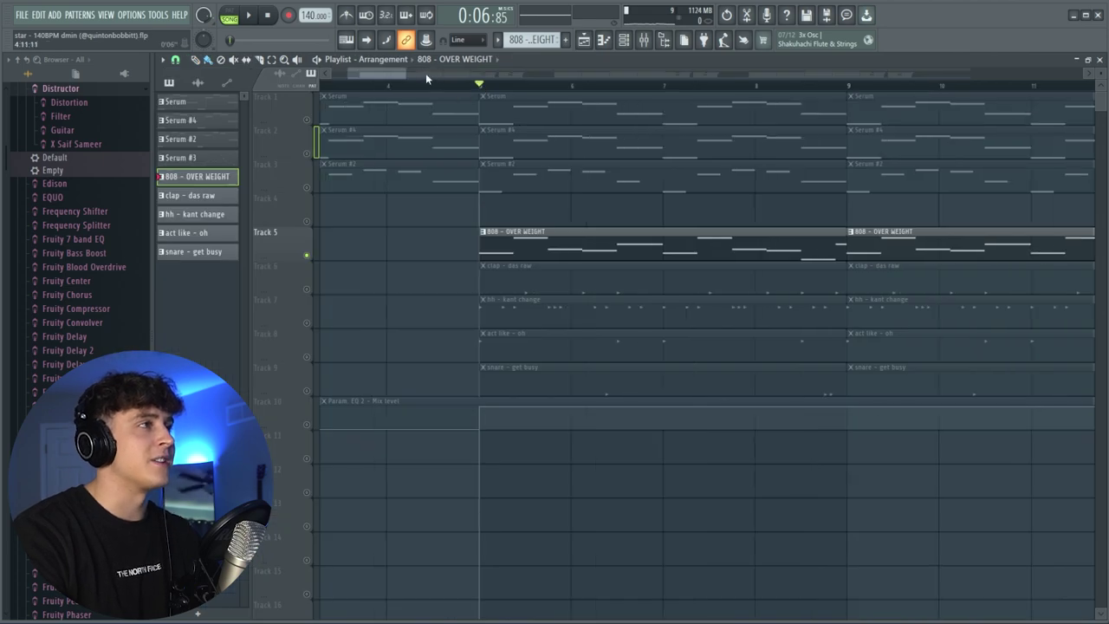
scroll(425, 73, "right", 5)
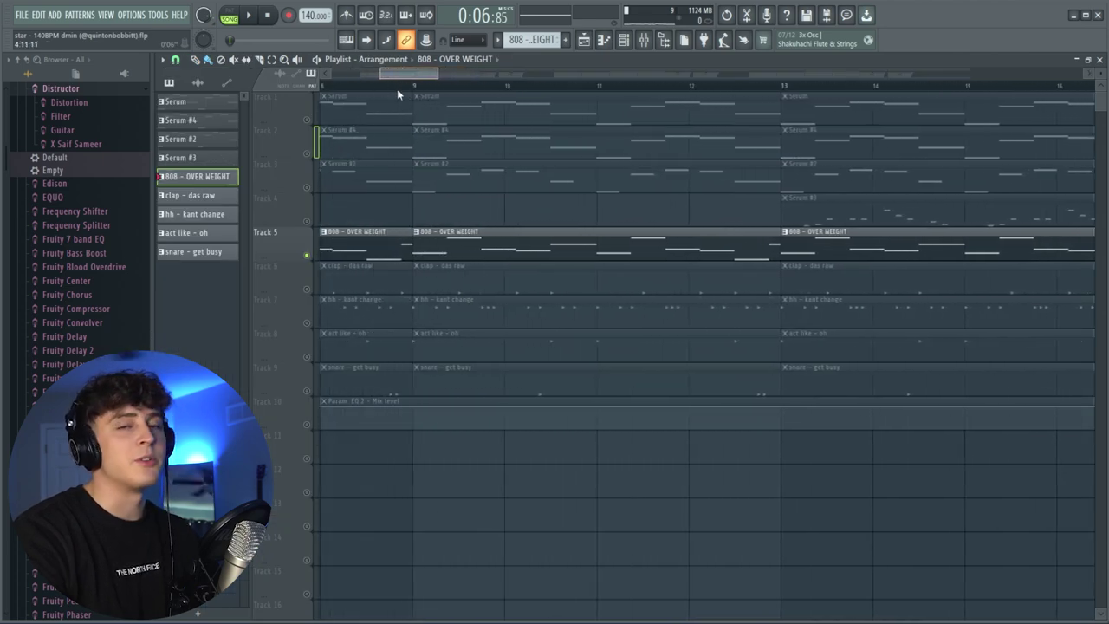
key("space")
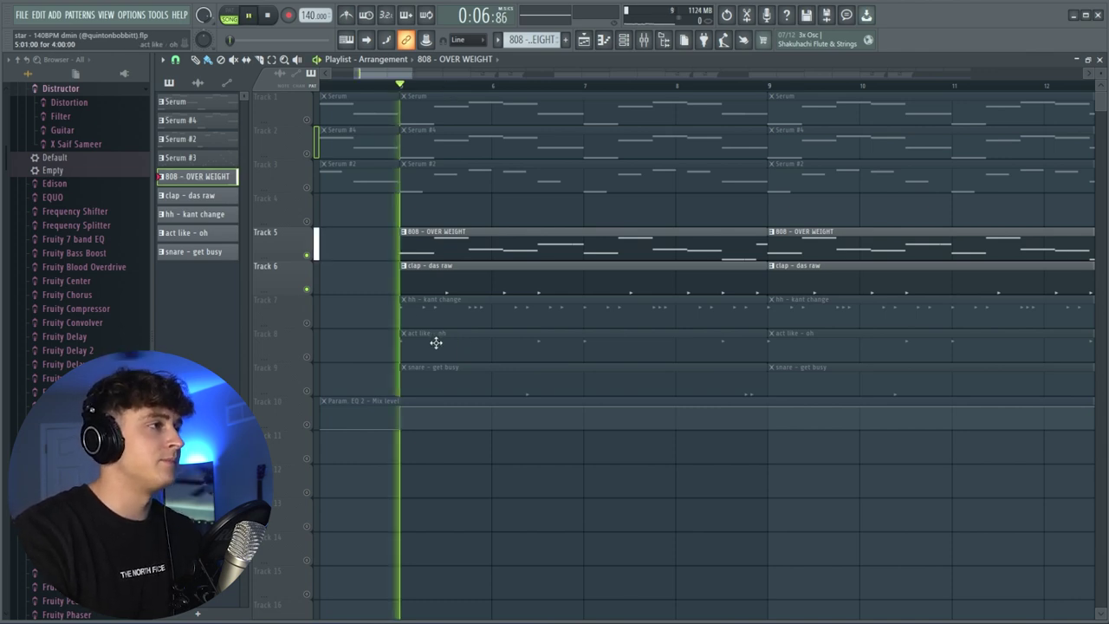
left_click(308, 323)
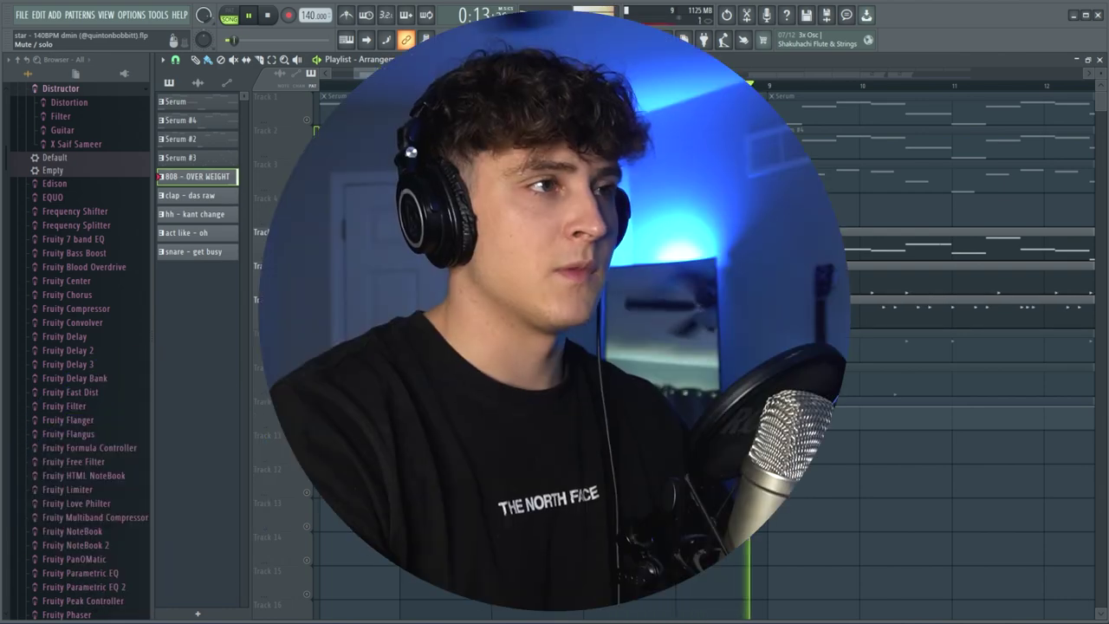
left_click(307, 357)
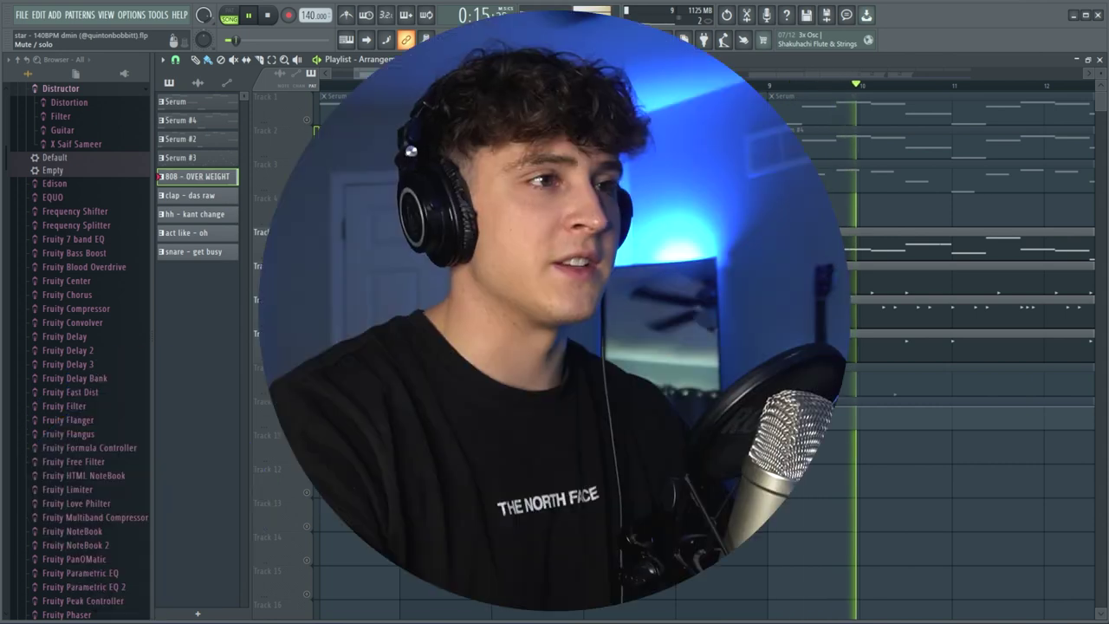
left_click(307, 391)
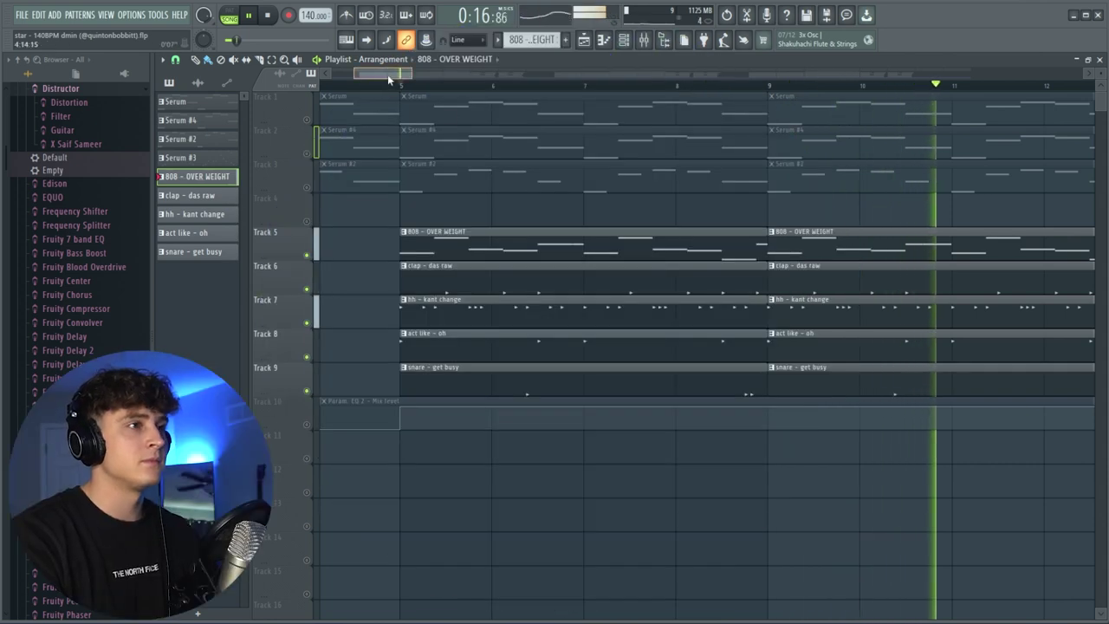
left_click_drag(387, 74, 410, 76)
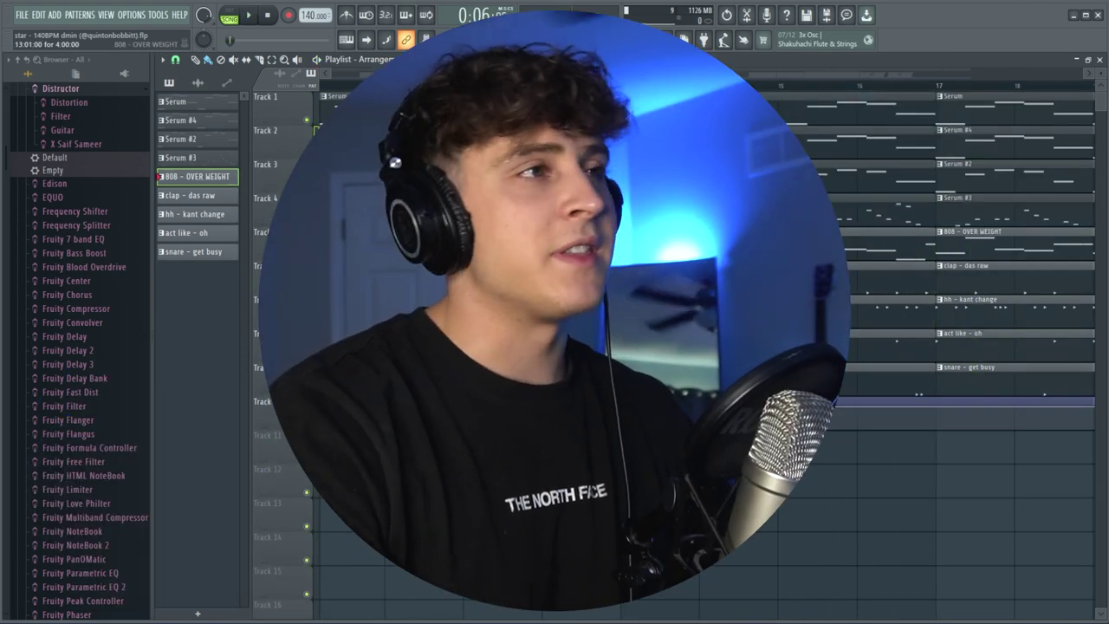
key("F7")
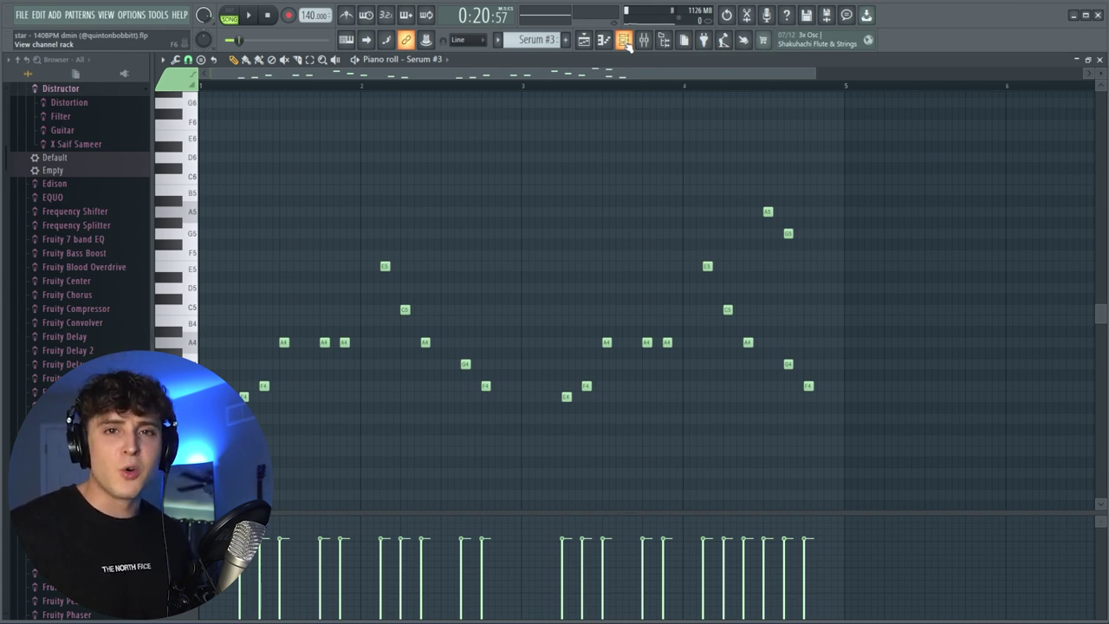
key("space")
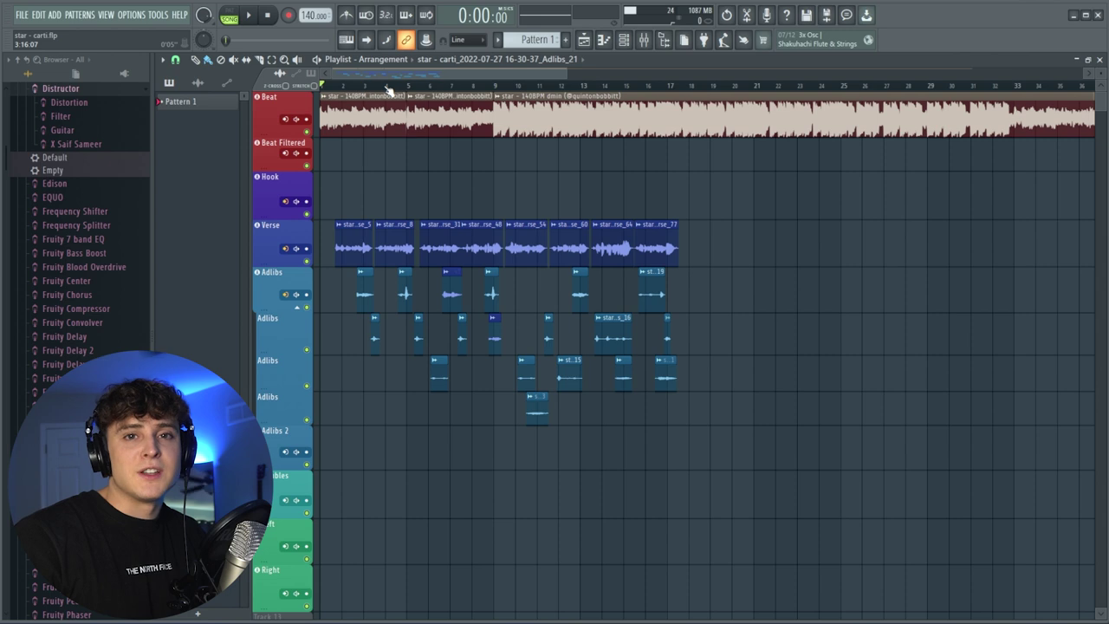
Step: Drag on the playlist ruler to zoom in on the Verse and Adlibs vocal arrangement
left_click_drag(388, 90, 430, 72)
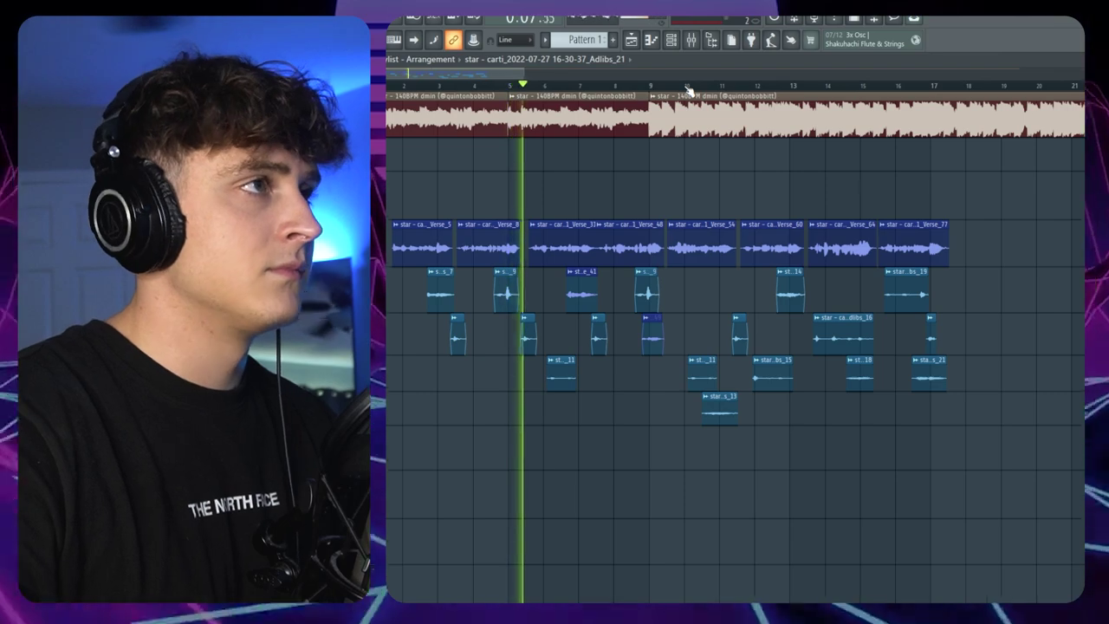
scroll(687, 90, "up", 1)
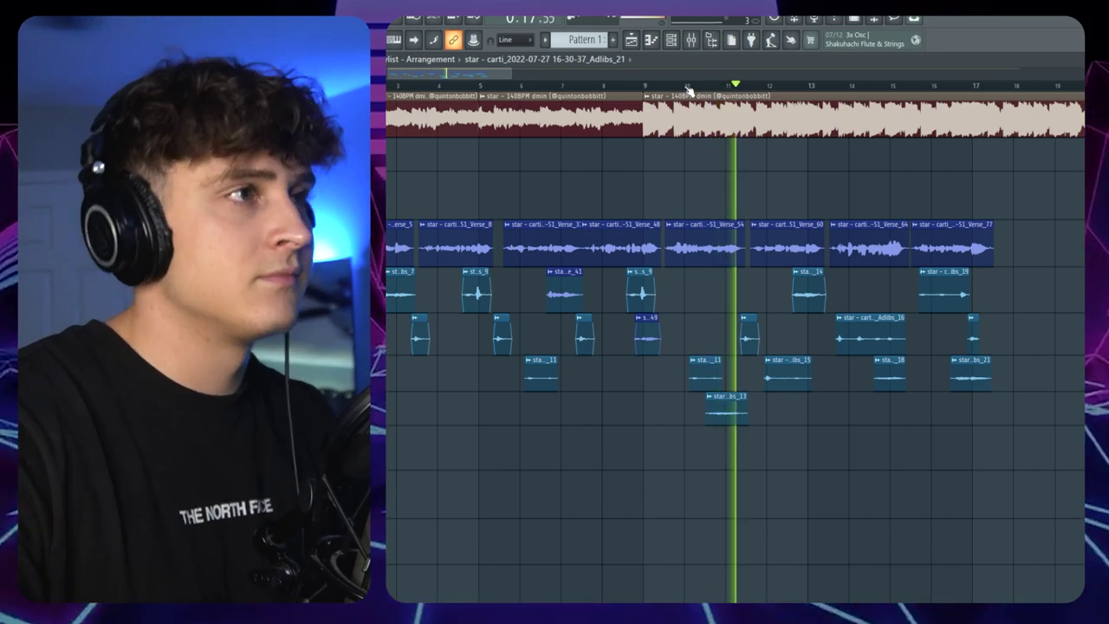
left_click_drag(463, 76, 476, 76)
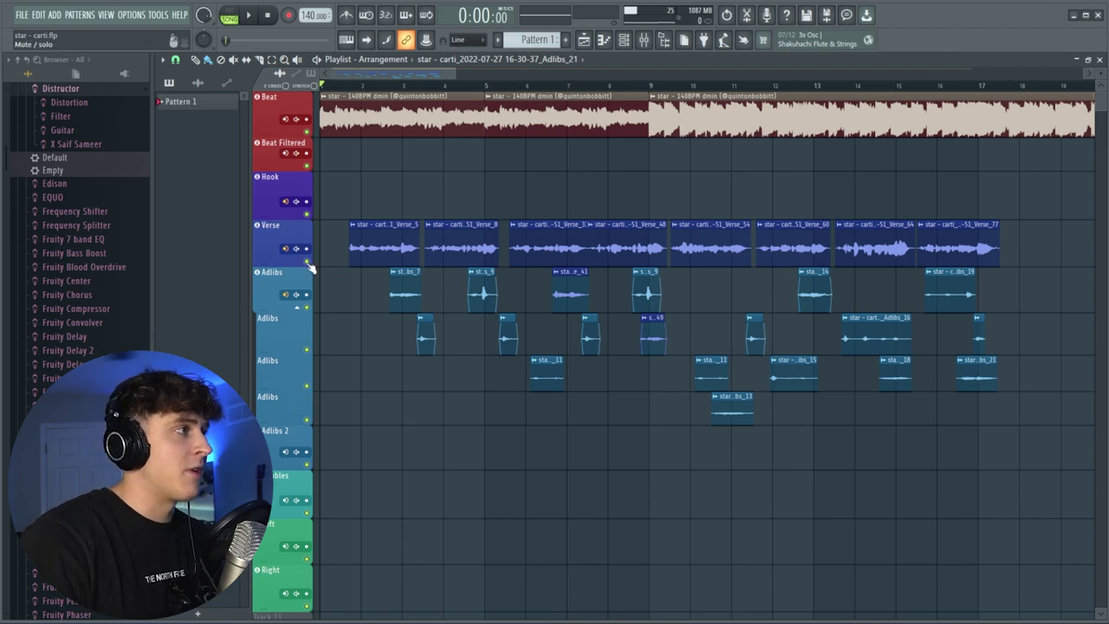
Step: Solo the Verse track and set its recording input to Input 1
right_click(305, 260)
right_click(306, 259)
right_click(308, 261)
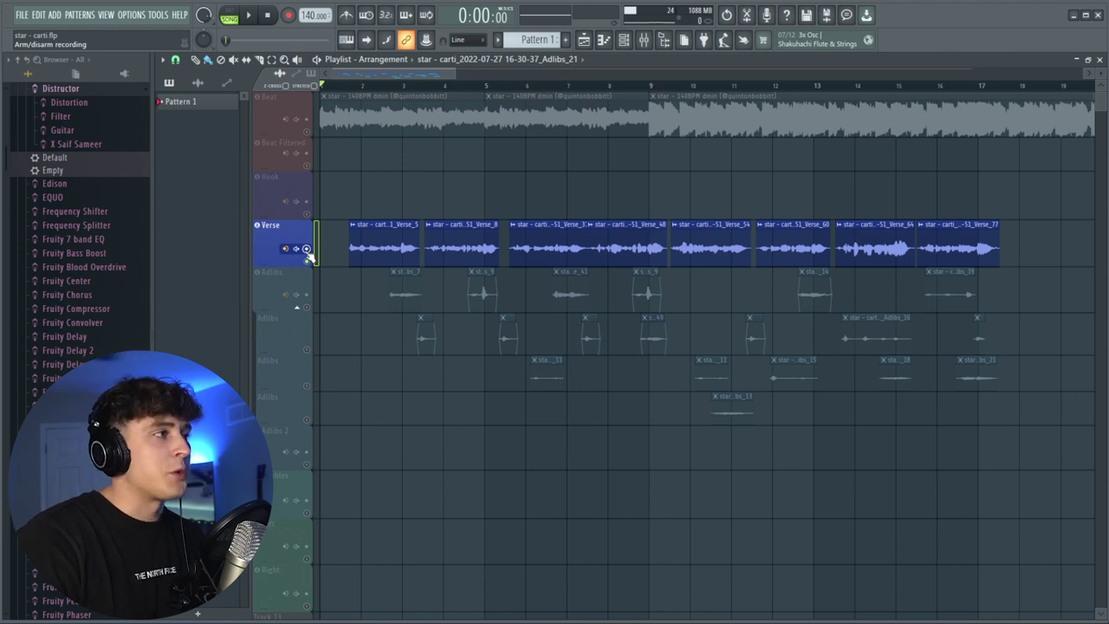
left_click(287, 250)
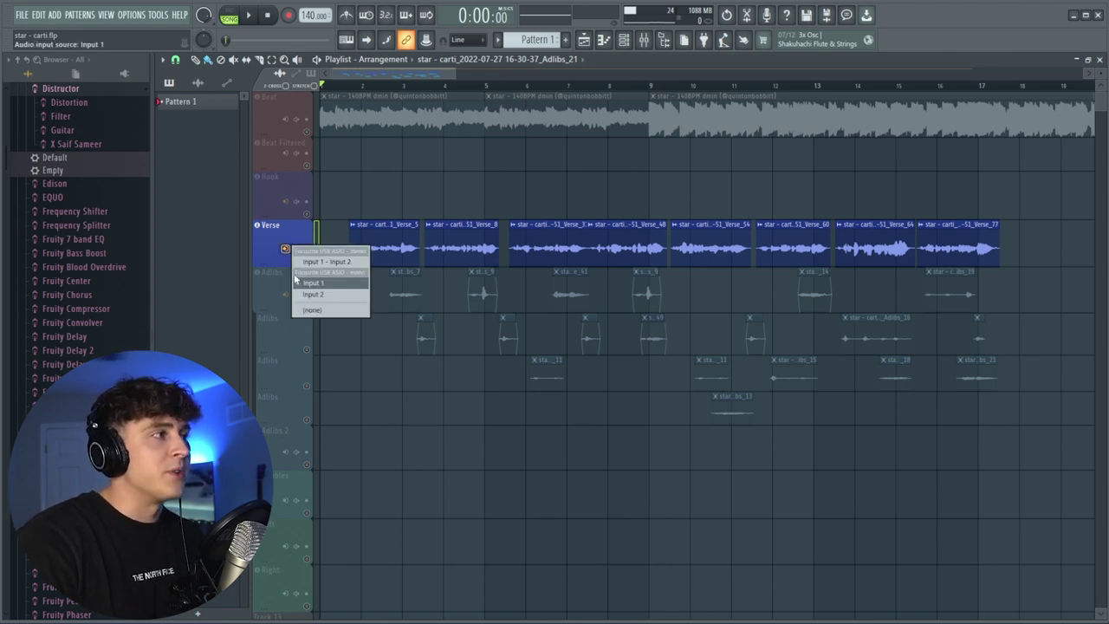
left_click(299, 281)
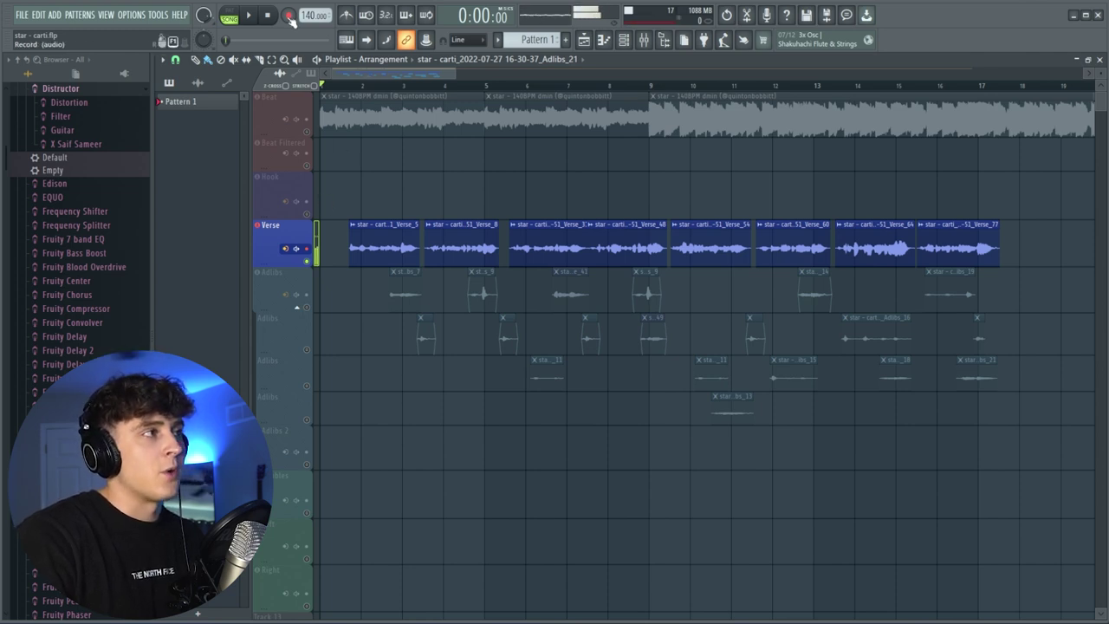
Step: Record a short test vocal take and reposition the new clip beneath the Verse track
key("space")
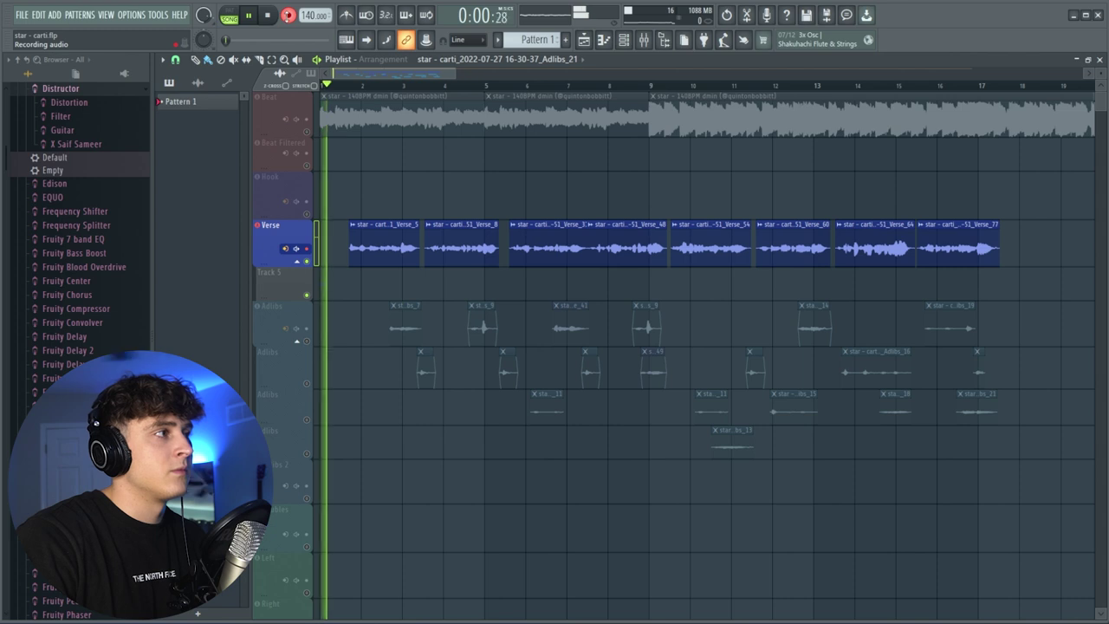
key("space")
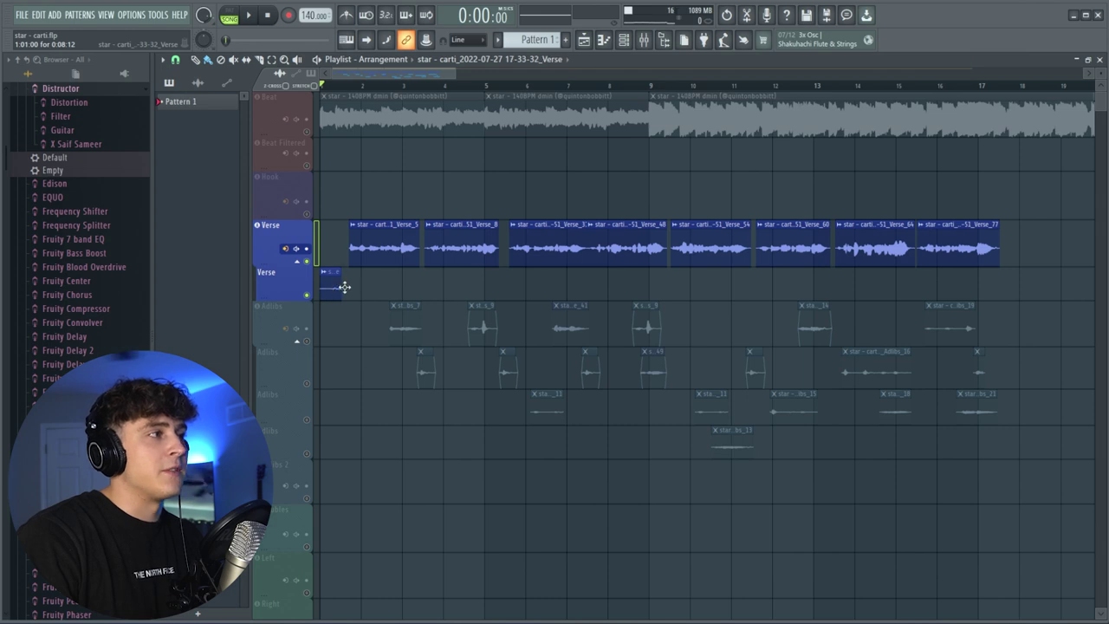
left_click_drag(344, 287, 310, 341)
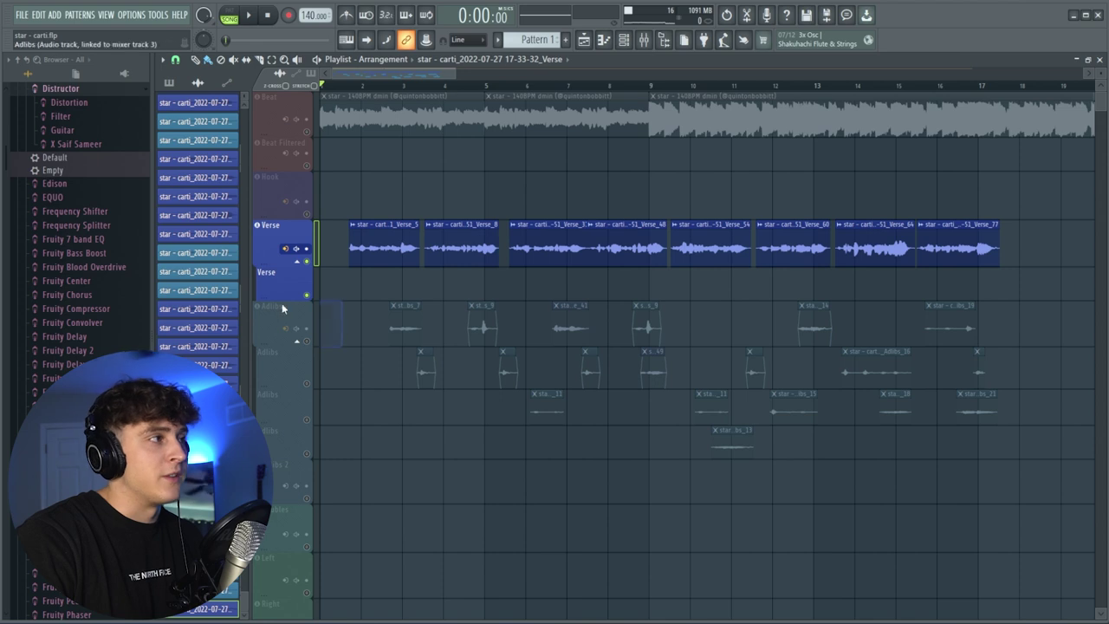
Step: Delete the test clip, select the four Adlibs tracks, play from bar 2, and open the mixer
right_click(336, 330)
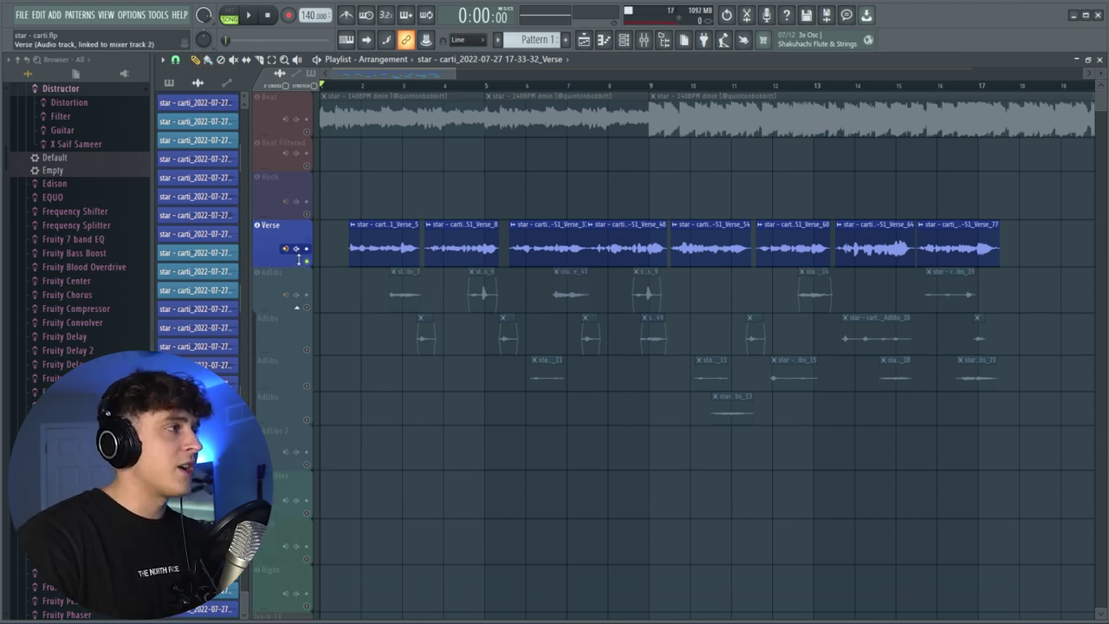
left_click_drag(295, 285, 309, 412)
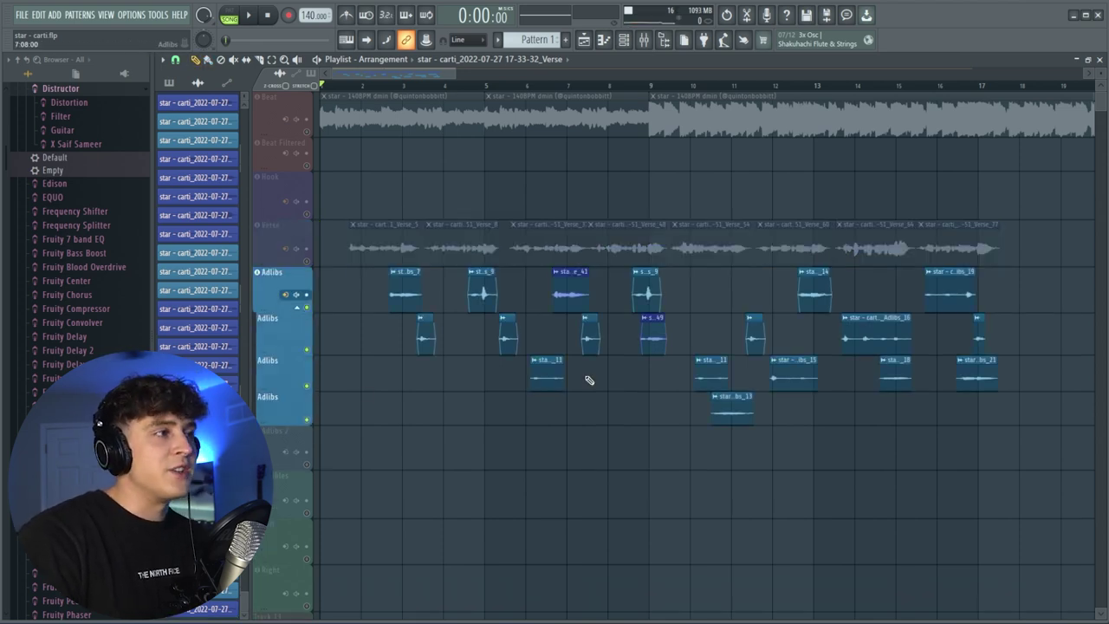
left_click(380, 87)
key("space")
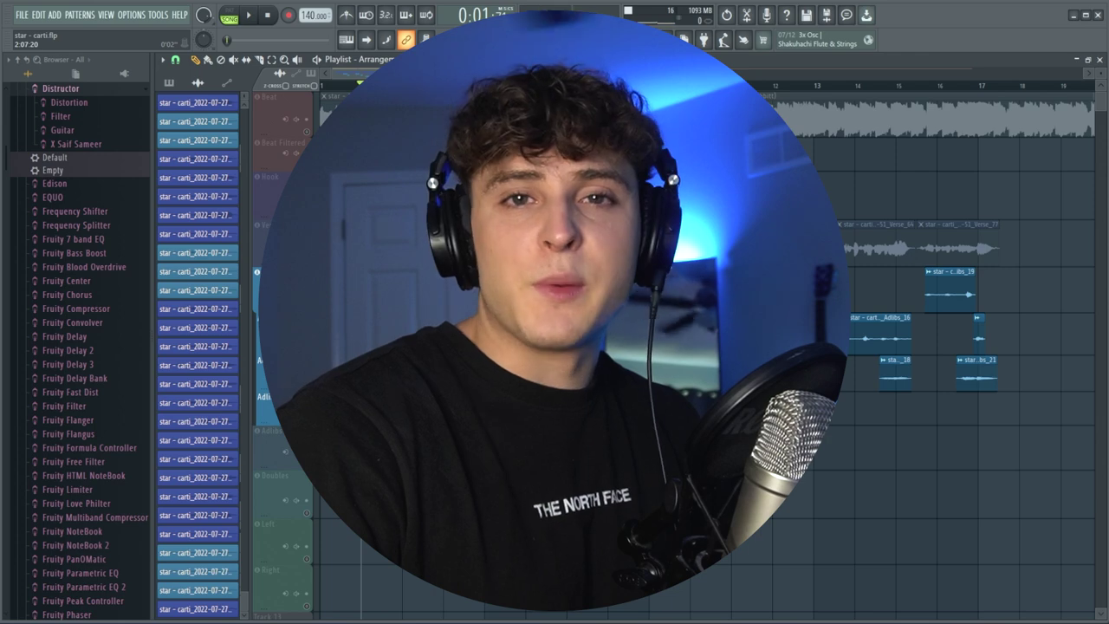
key("F9")
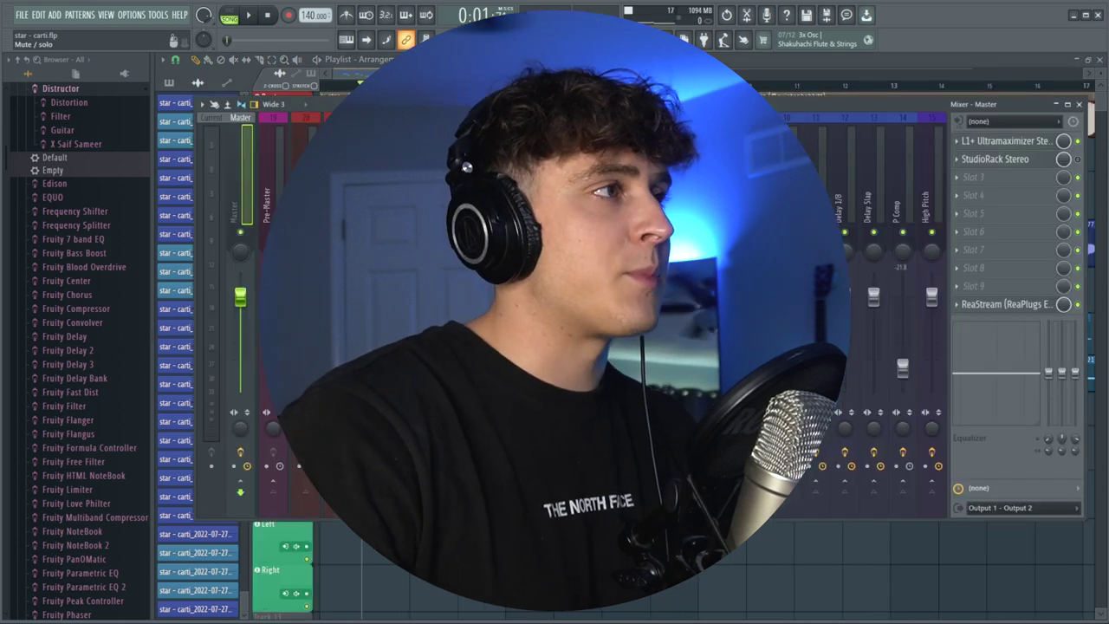
Step: Open the Verse insert's Auto-Tune Pro (D minor, retune speed 4, humanize 29) and move it aside
left_click(769, 260)
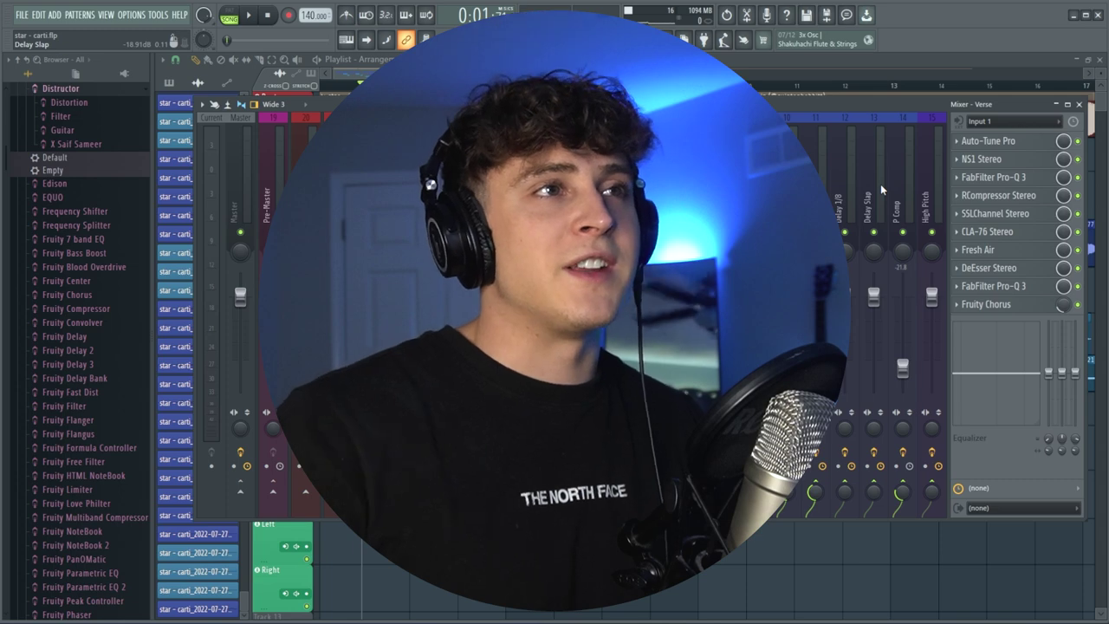
left_click(987, 140)
left_click_drag(727, 180, 630, 131)
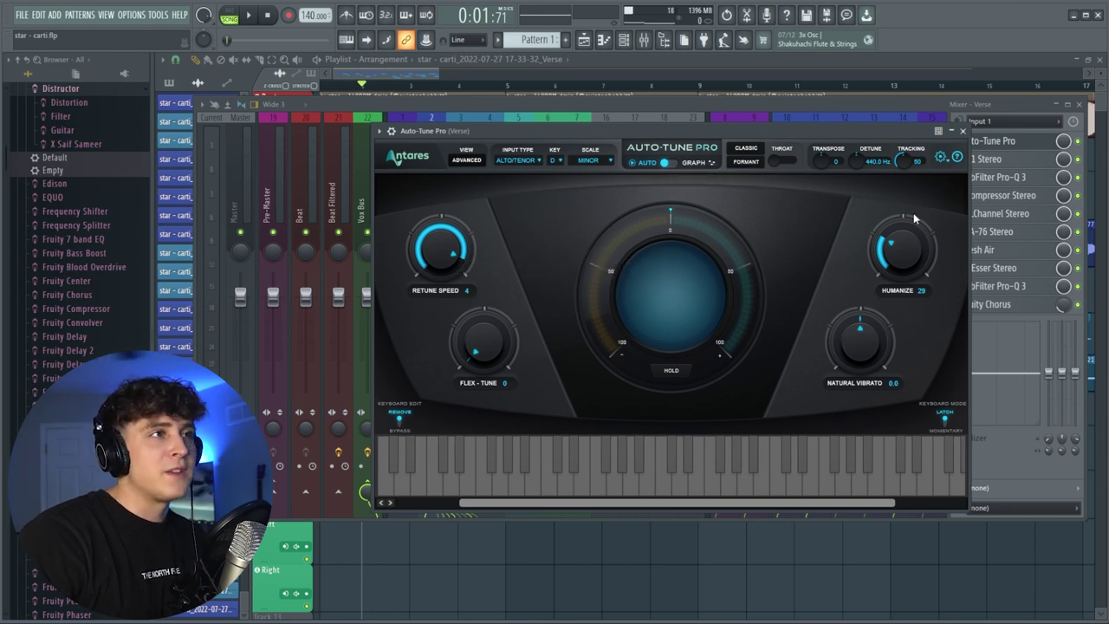
Step: Close Auto-Tune and open the Verse insert's NS1 Stereo, Pro-Q 3 and RCompressor windows in turn
left_click(962, 131)
left_click(981, 159)
left_click_drag(382, 188, 516, 156)
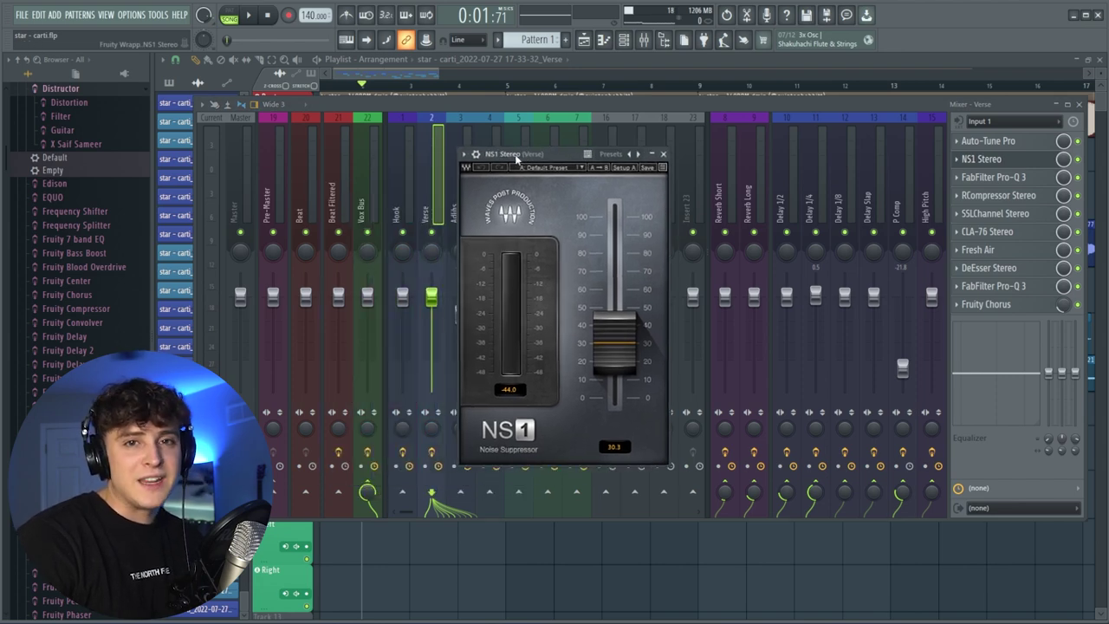
left_click(994, 176)
left_click_drag(548, 183, 593, 149)
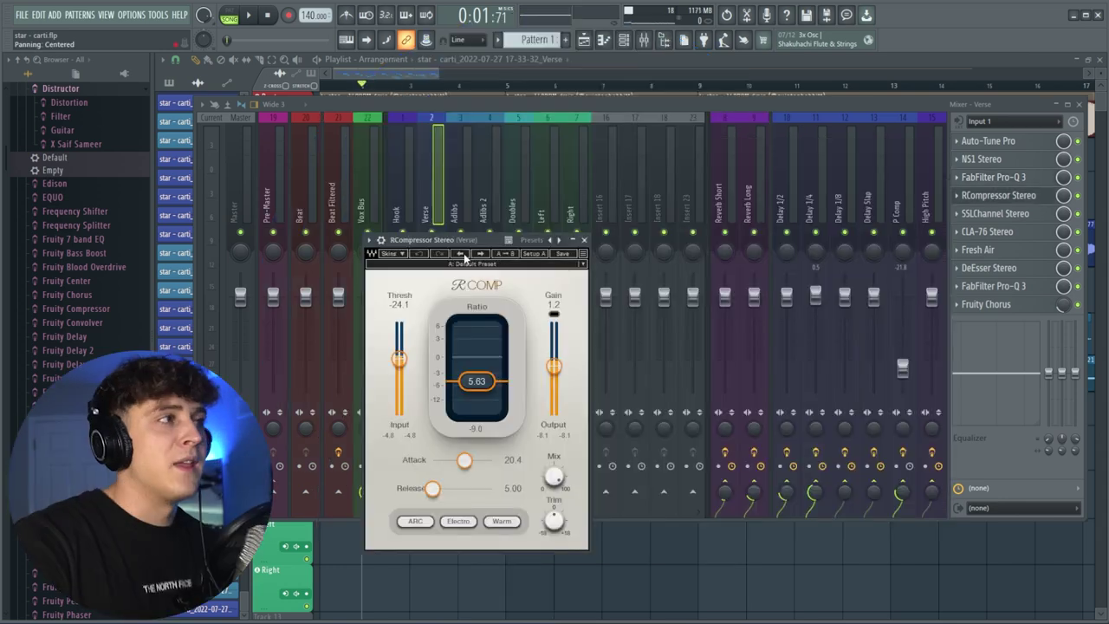
left_click_drag(462, 243, 609, 188)
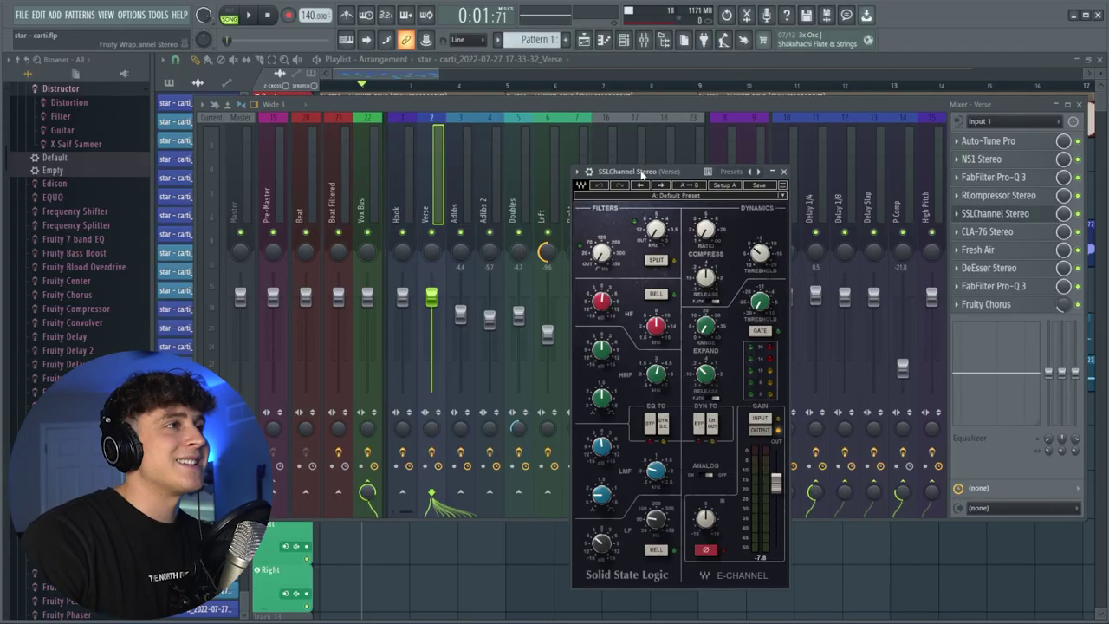
Step: Move the SSLChannel window aside and review the Verse chain's CLA-76 compressor
left_click_drag(641, 173, 652, 130)
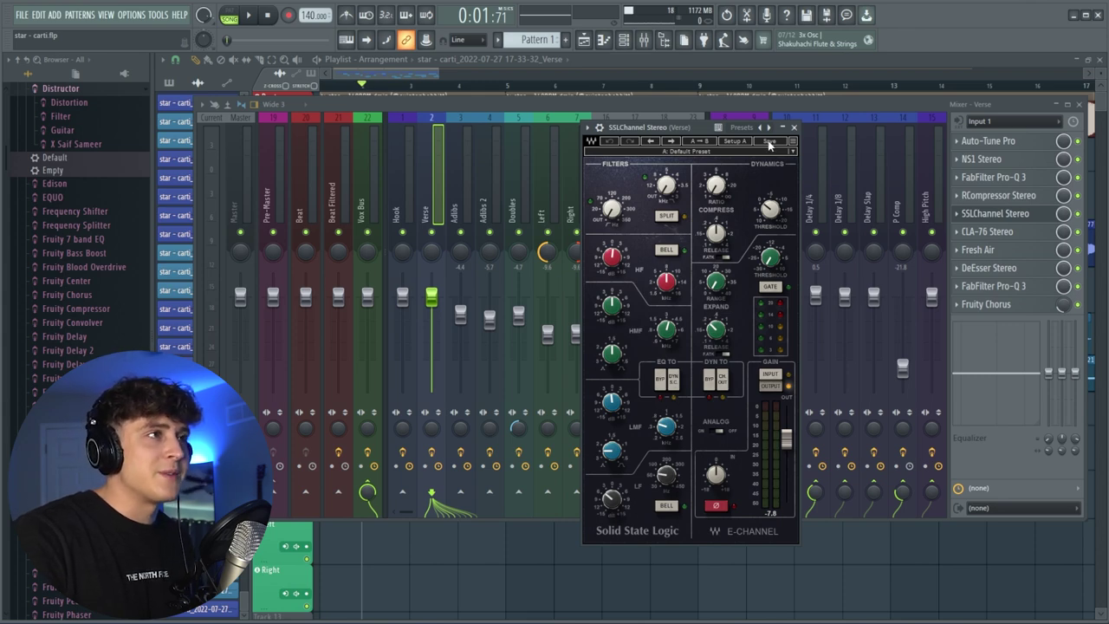
left_click(986, 231)
left_click_drag(575, 220, 594, 201)
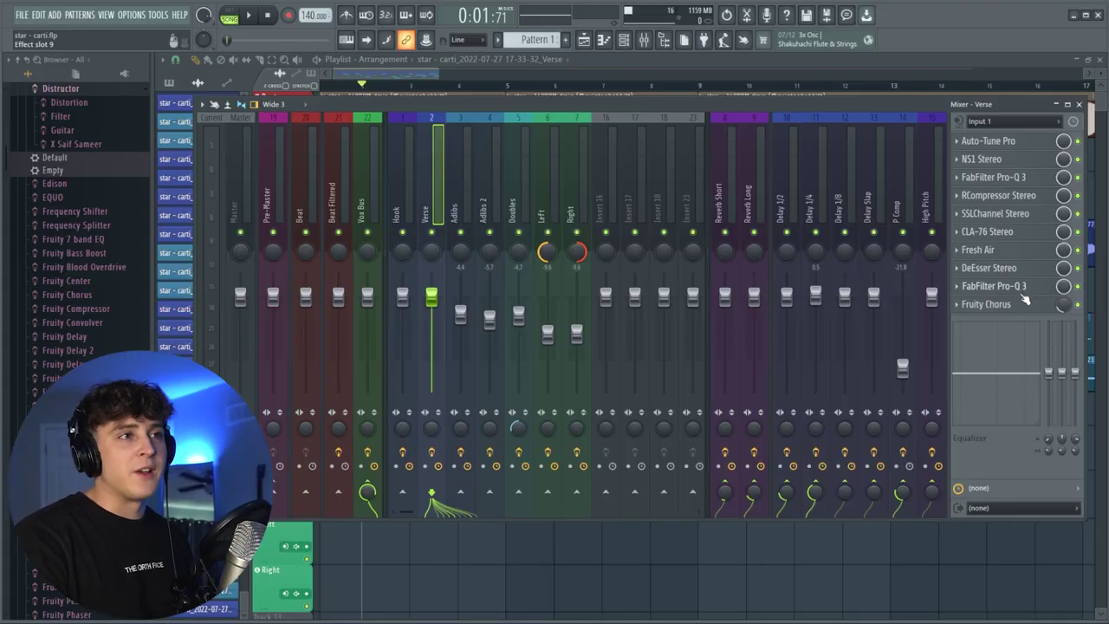
left_click(1026, 304)
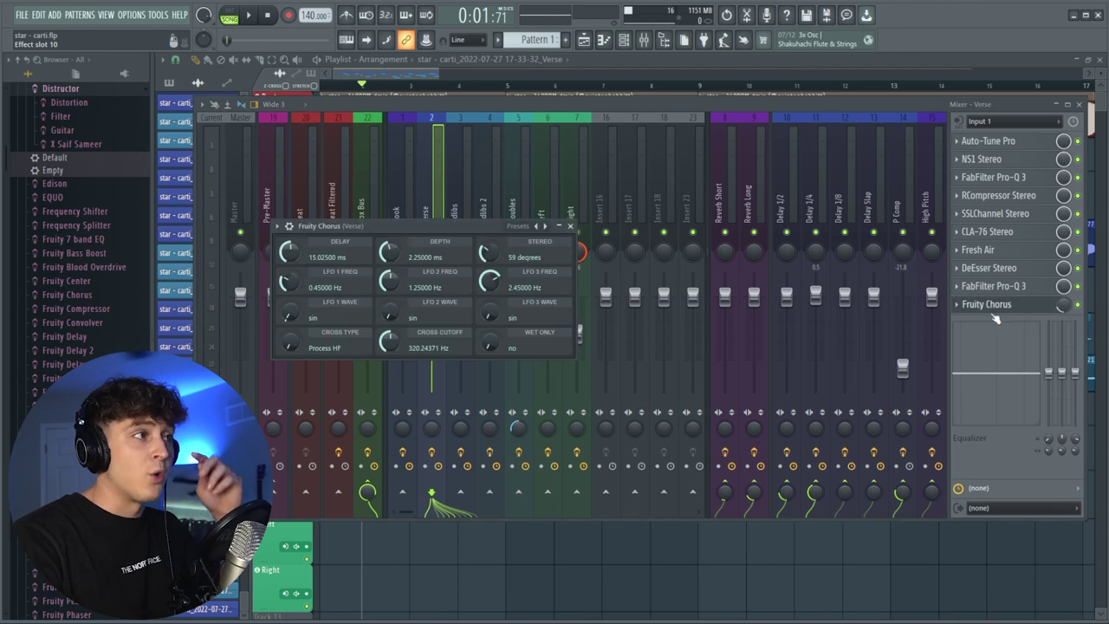
left_click_drag(467, 230, 481, 224)
left_click(465, 204)
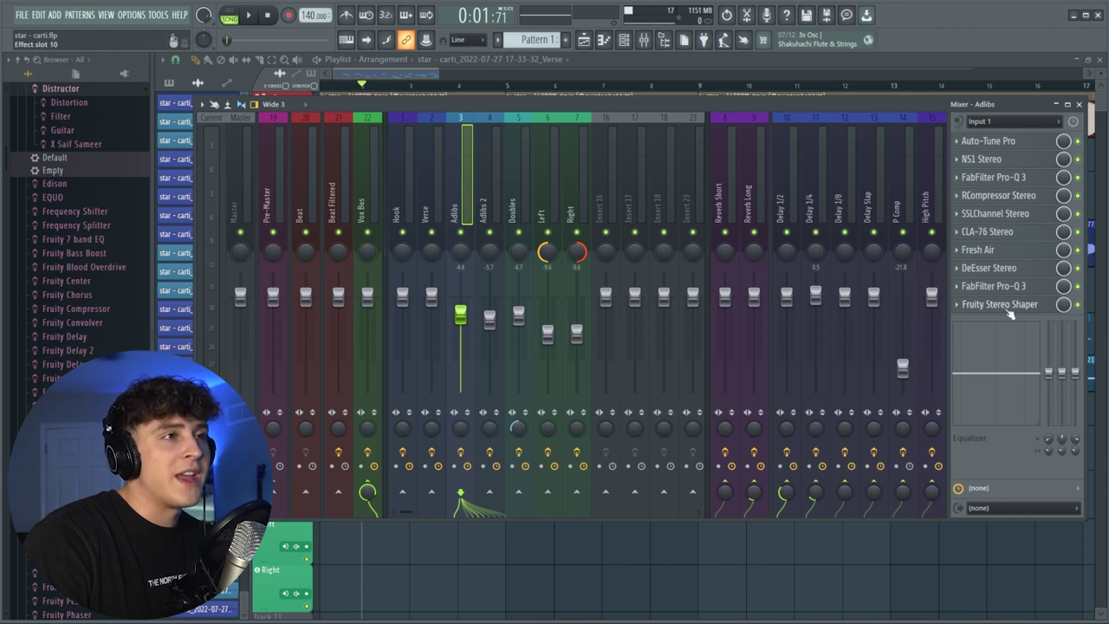
left_click(1005, 305)
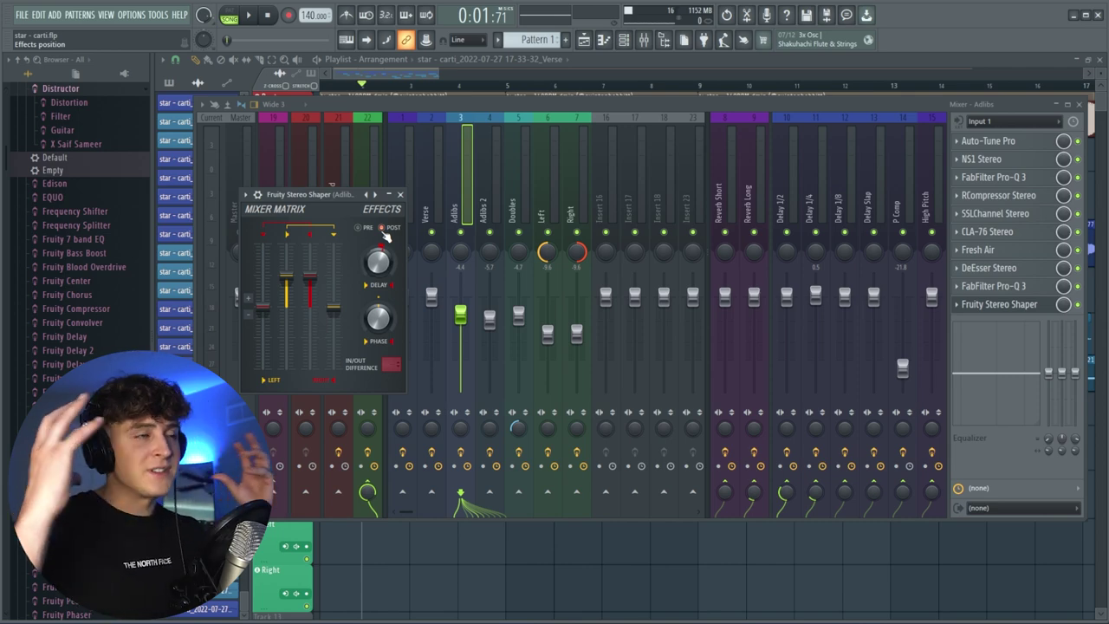
left_click(401, 195)
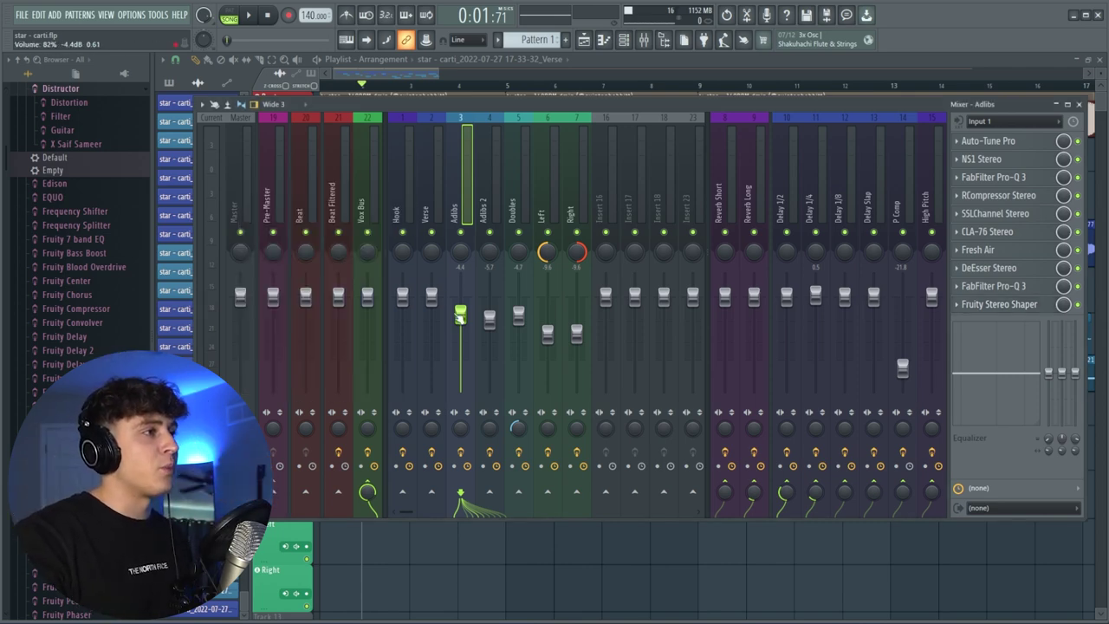
left_click(442, 210)
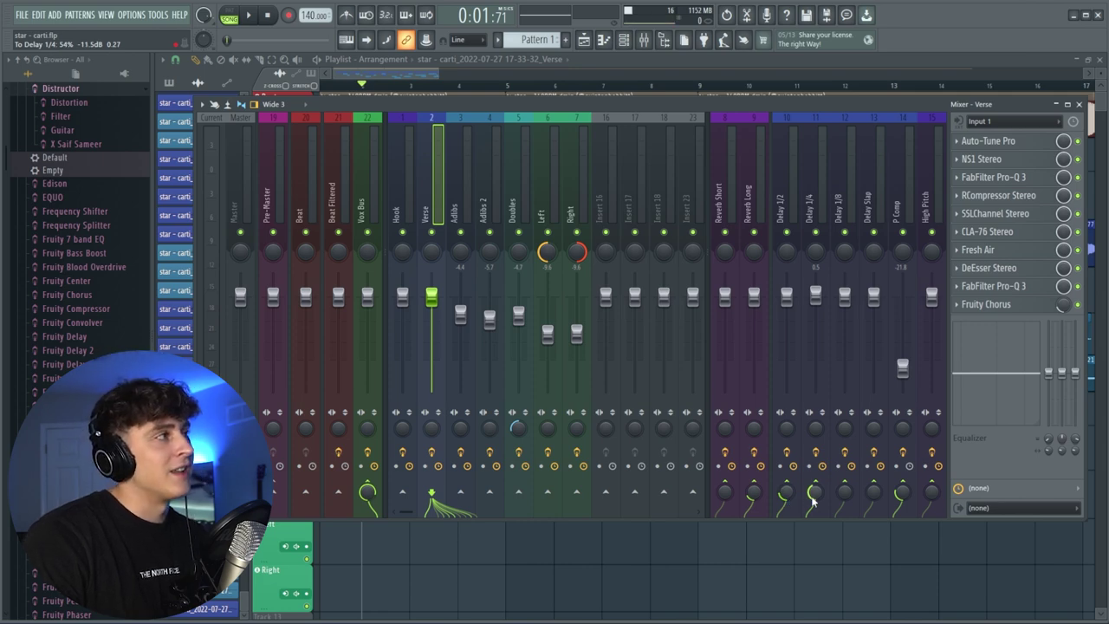
Step: Step the mixer to the Adlibs insert, then bring the mixer up again
key("Right")
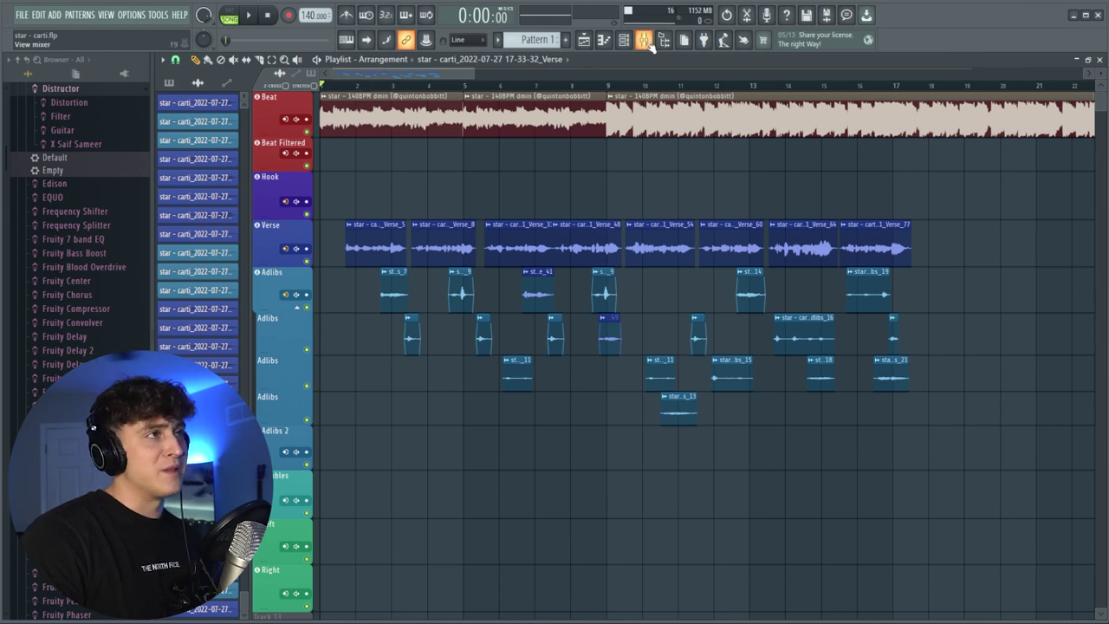
left_click(644, 42)
Step: Review the Master insert's StudioRack Stereo chain, then return to the playlist and play the arrangement
left_click(252, 217)
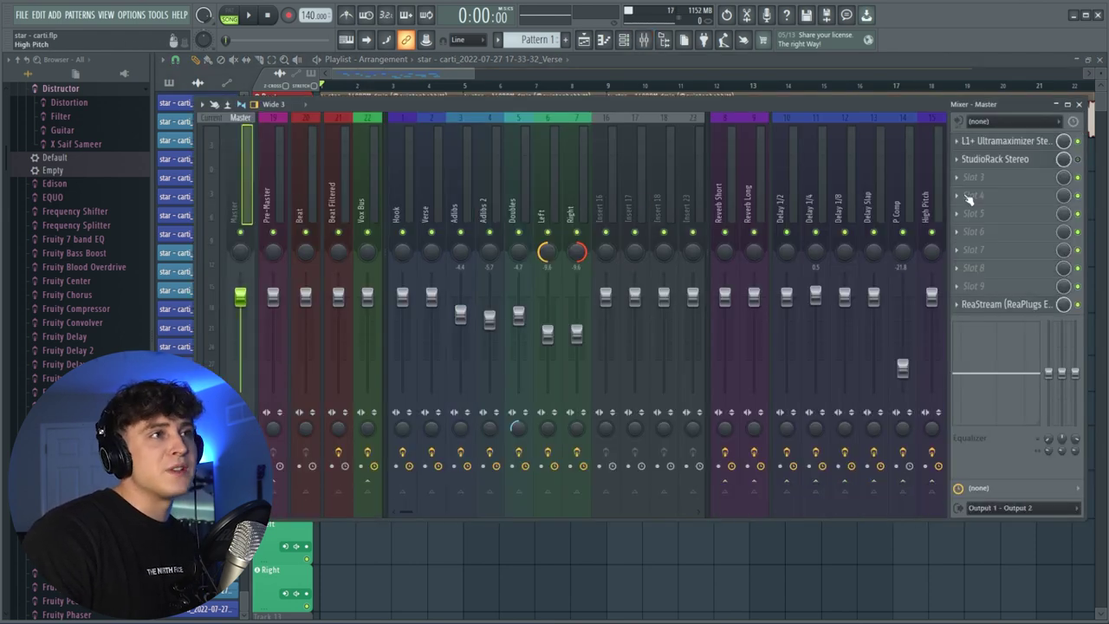
left_click(1022, 159)
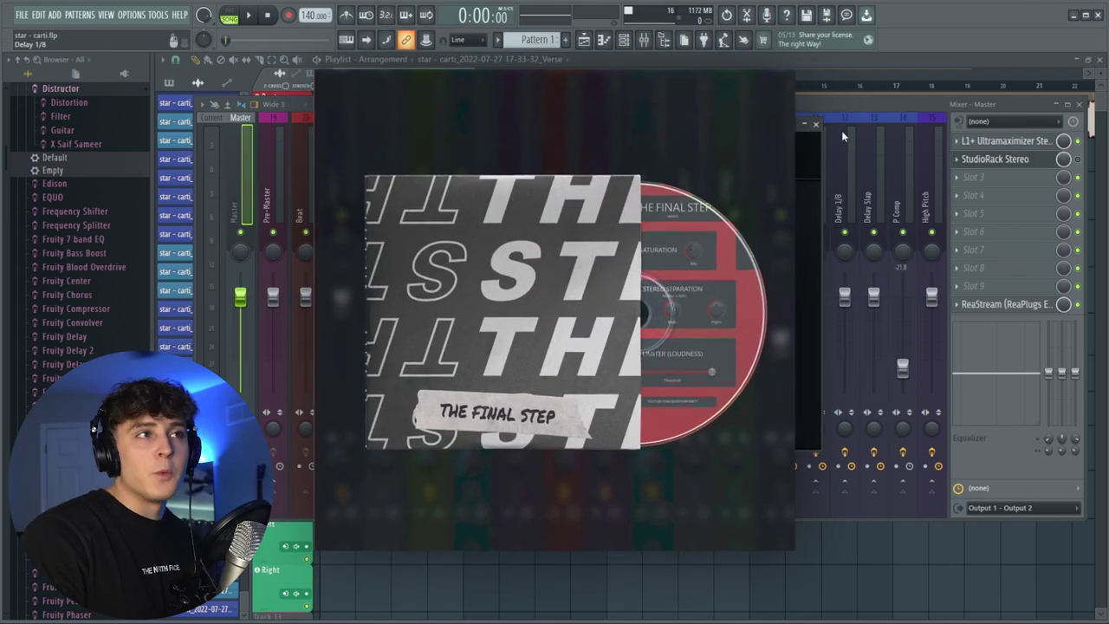
left_click(381, 74)
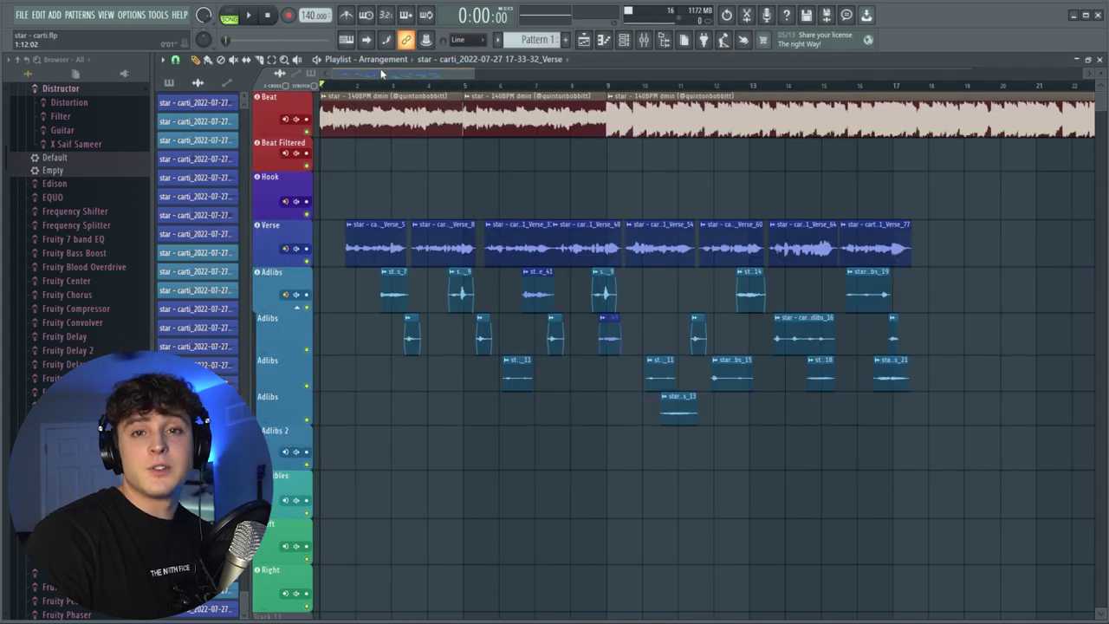
key("F9")
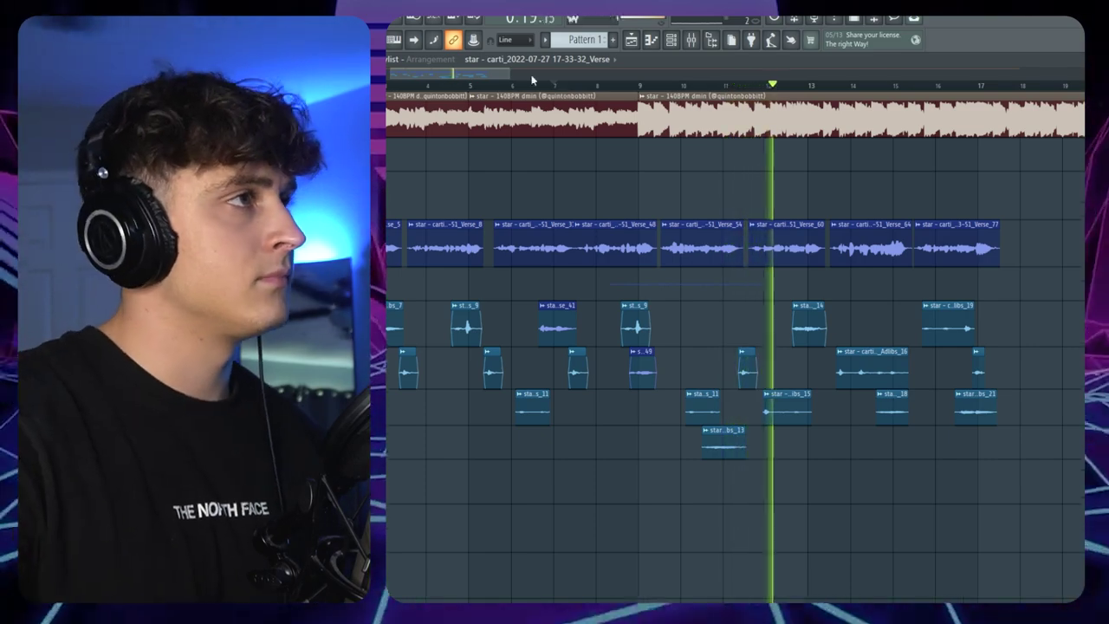
left_click(414, 41)
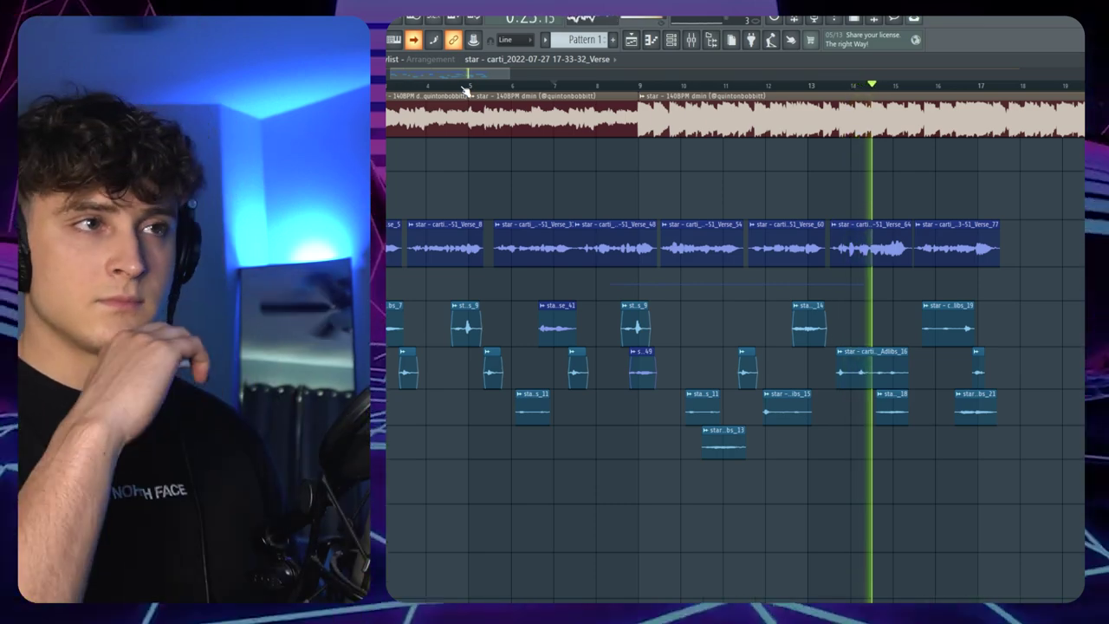